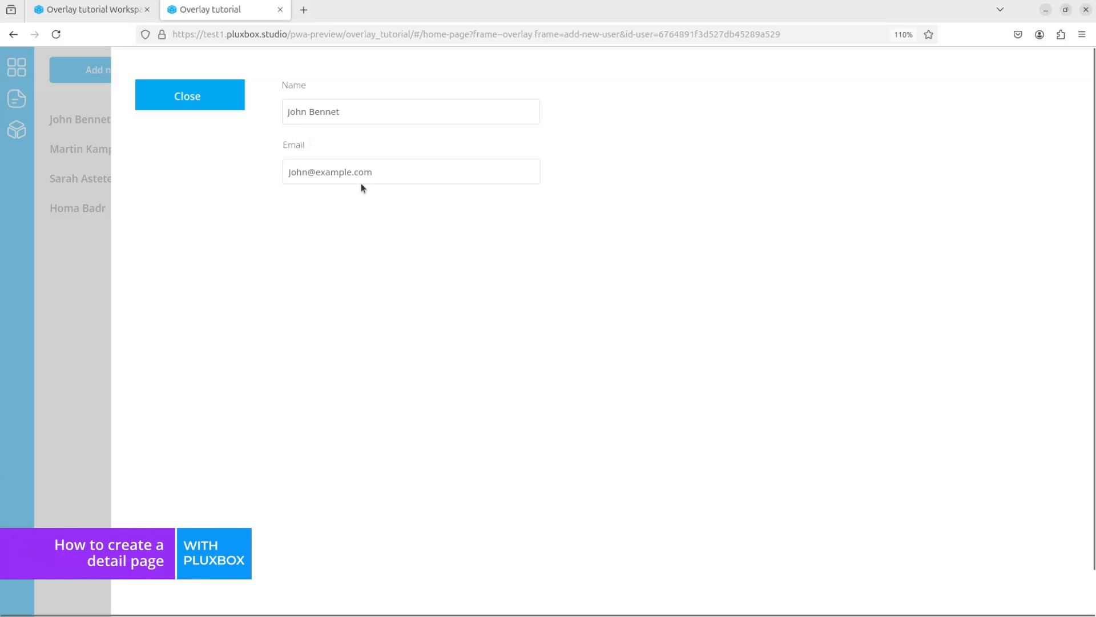
- Preview the home page and test opening and closing the add-new-user overlay
left_click(178, 95)
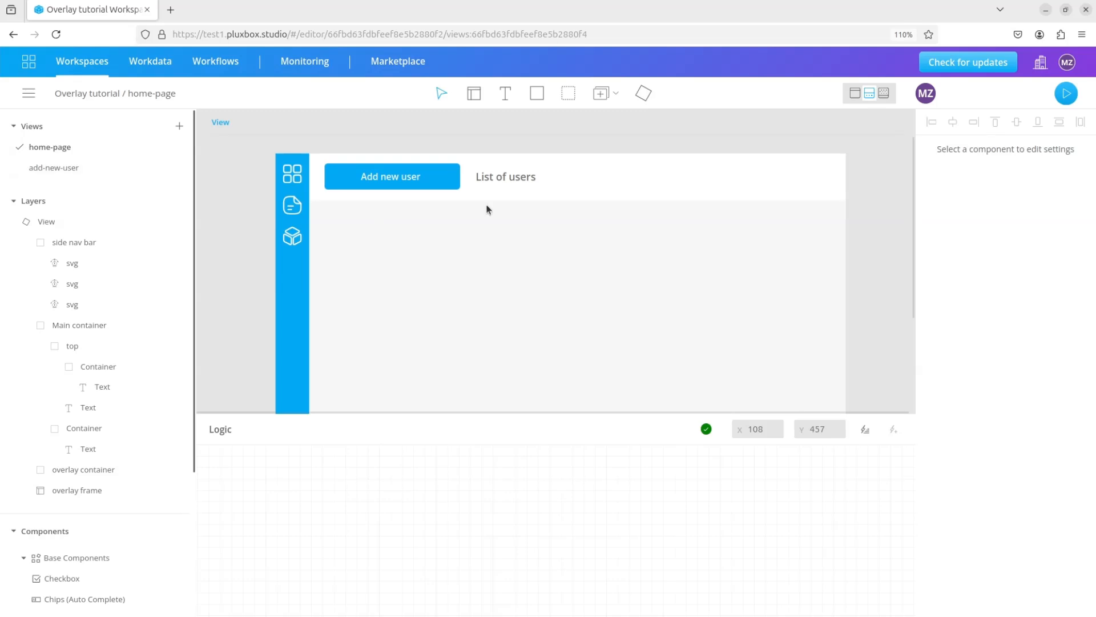
left_click(1067, 94)
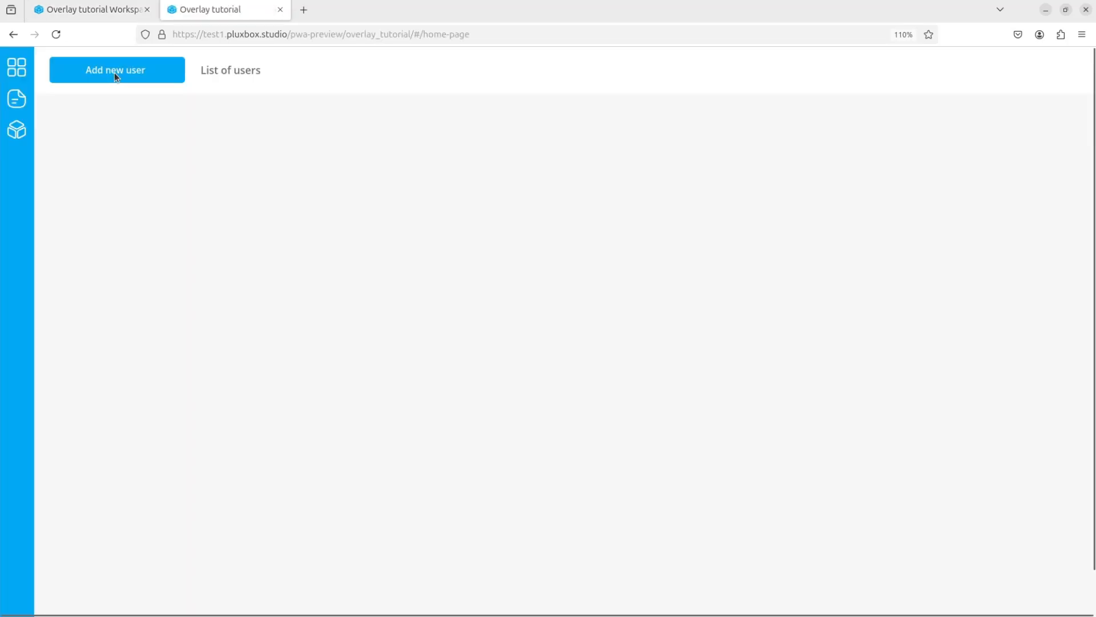
left_click(100, 70)
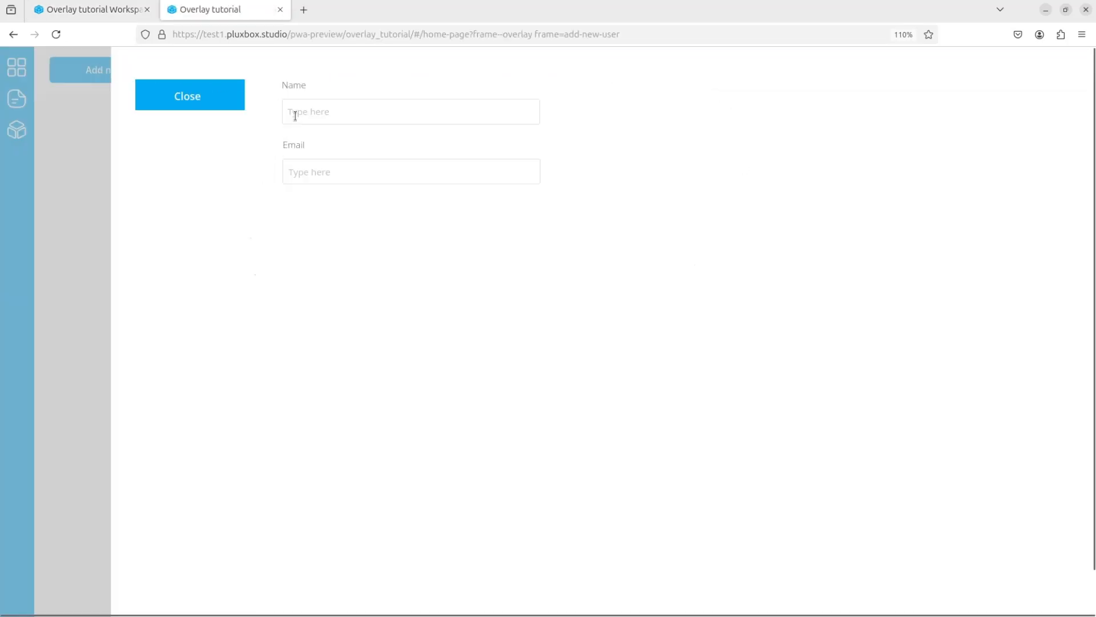
left_click(203, 104)
left_click(199, 105)
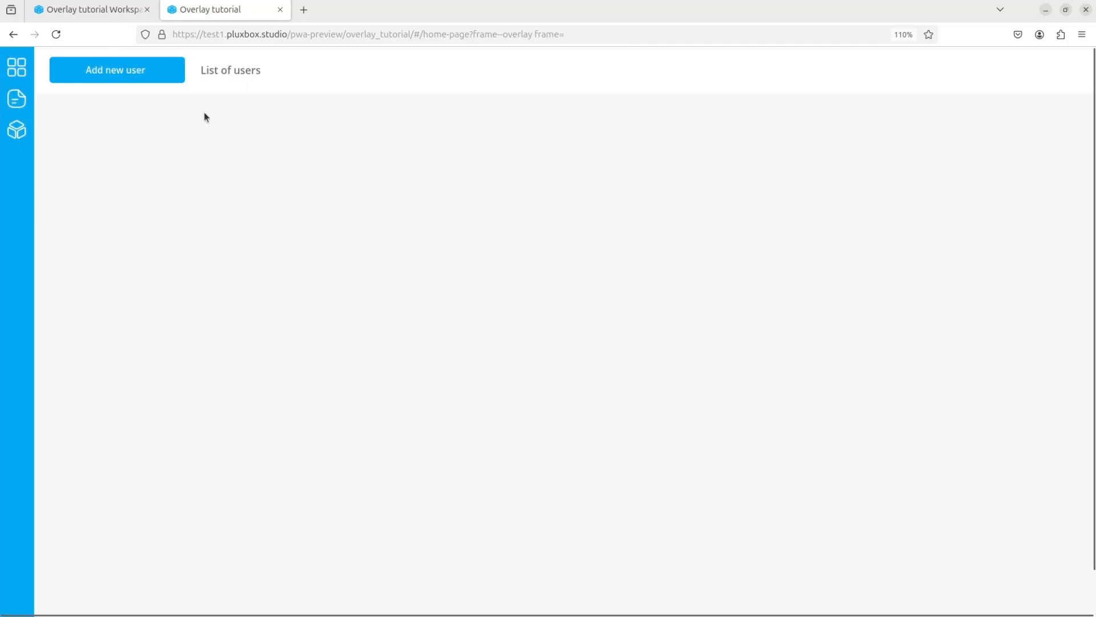
- Return to the studio and review the Users collection's fields in Workdata and its stored records in the Data Explorer
left_click(108, 14)
left_click(150, 64)
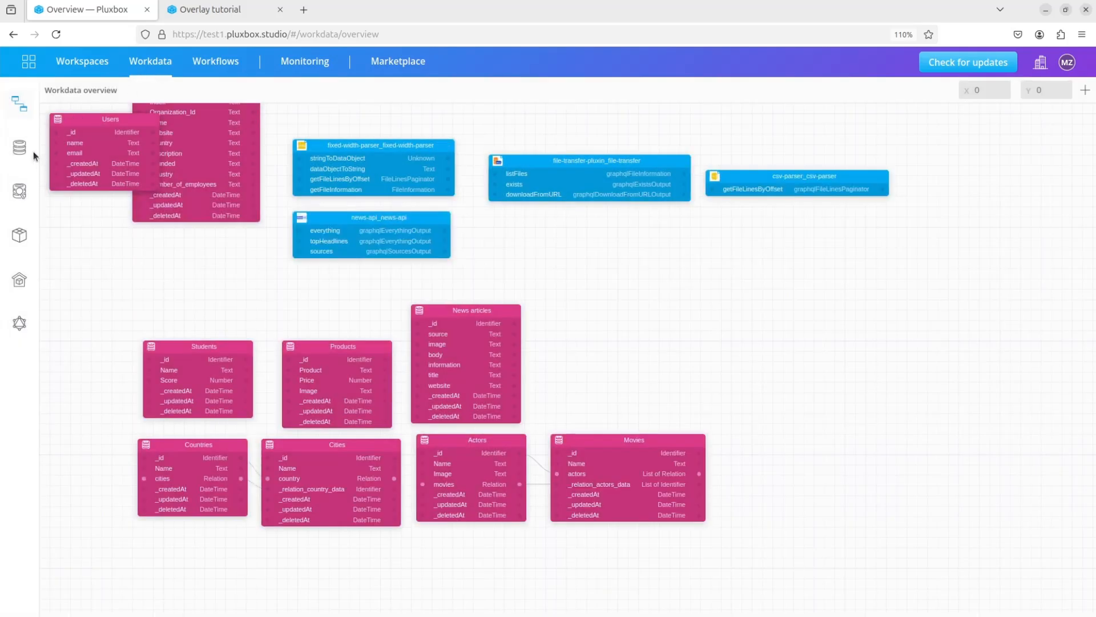
left_click(19, 146)
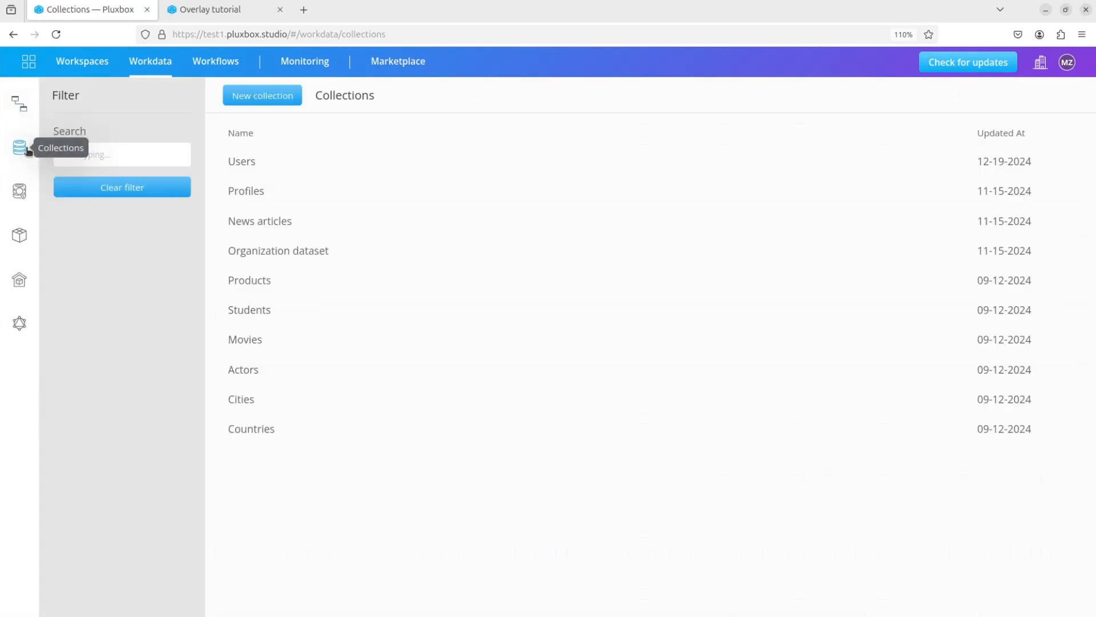
left_click(238, 164)
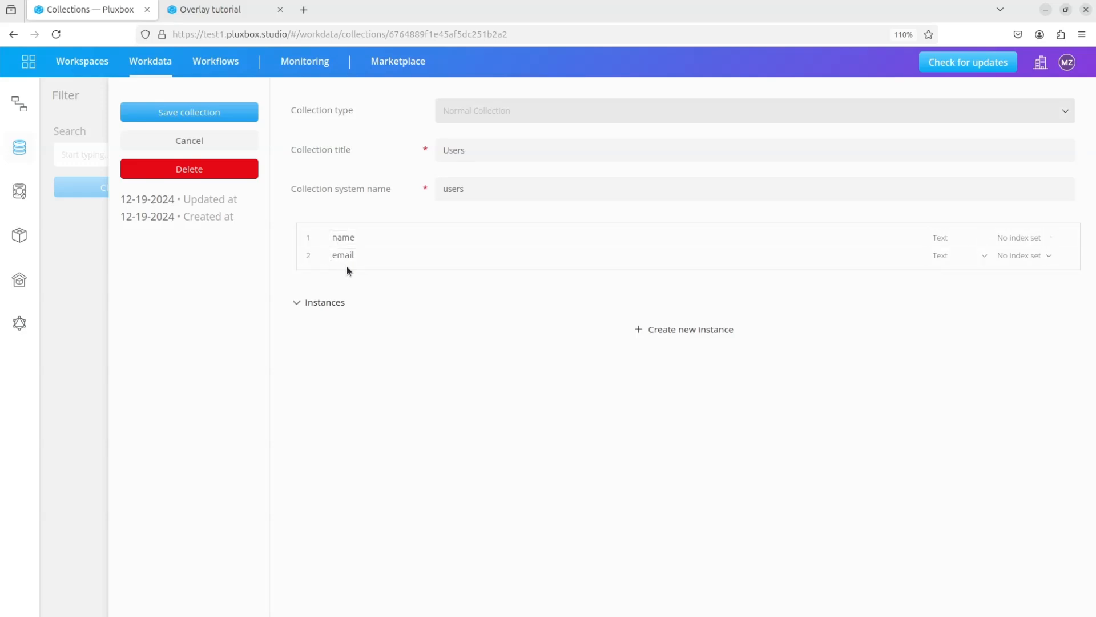
left_click(195, 142)
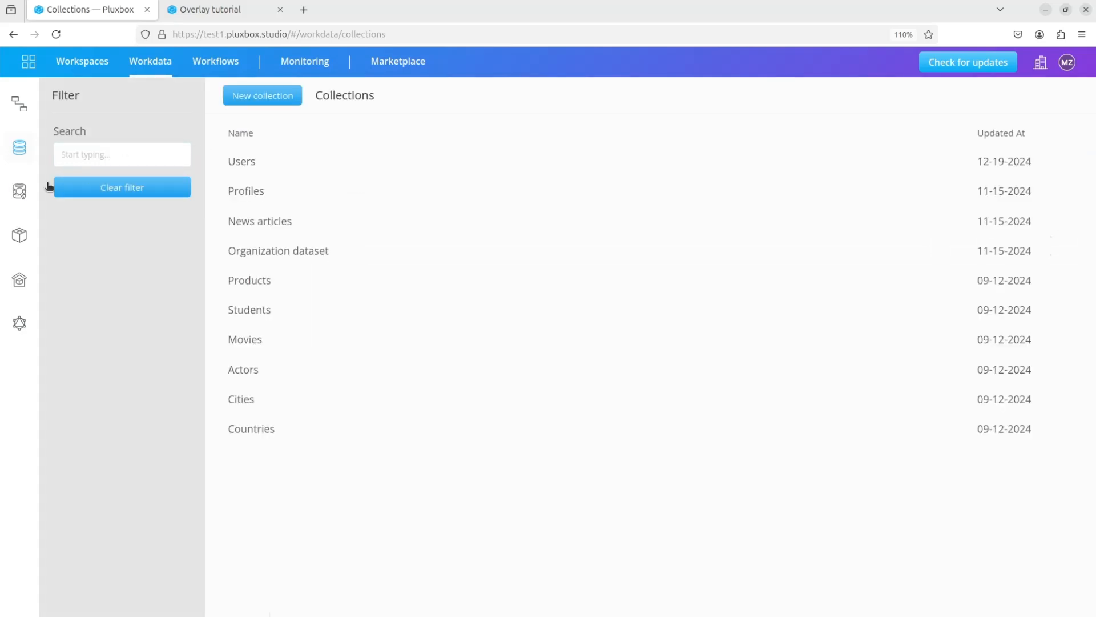
left_click(19, 190)
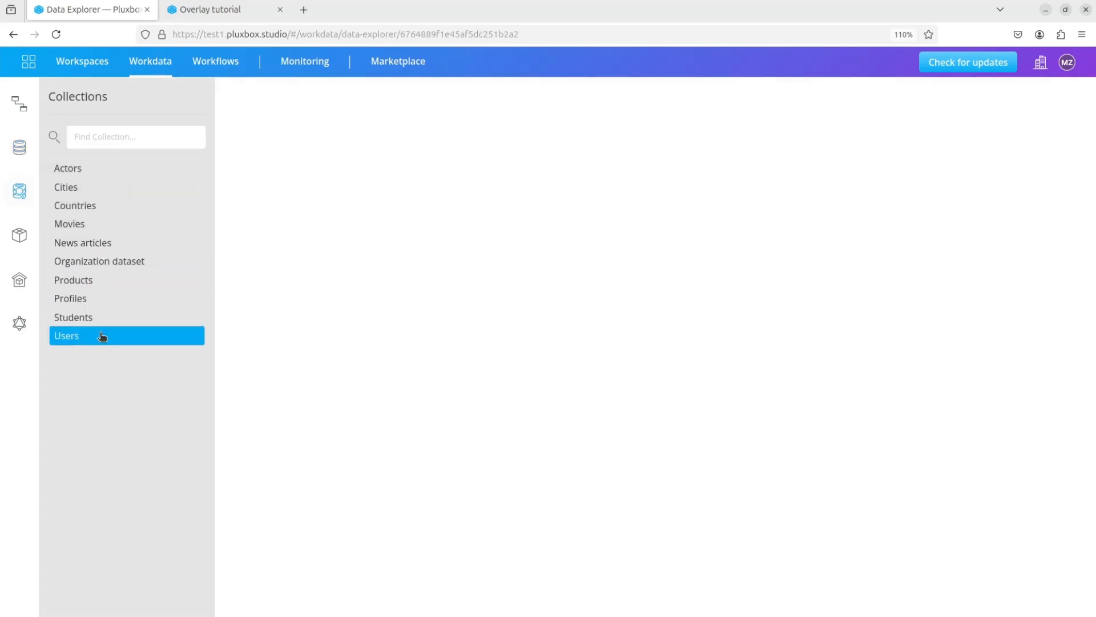
left_click(103, 336)
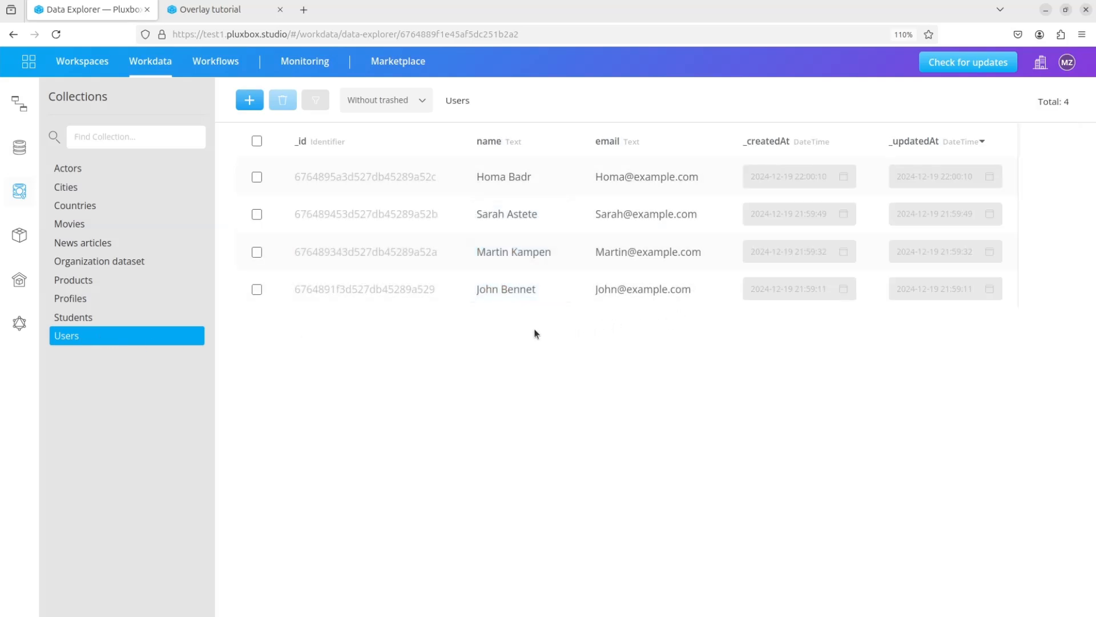
- Return to the home-page workspace and add the View's Load event to the logic
left_click(65, 63)
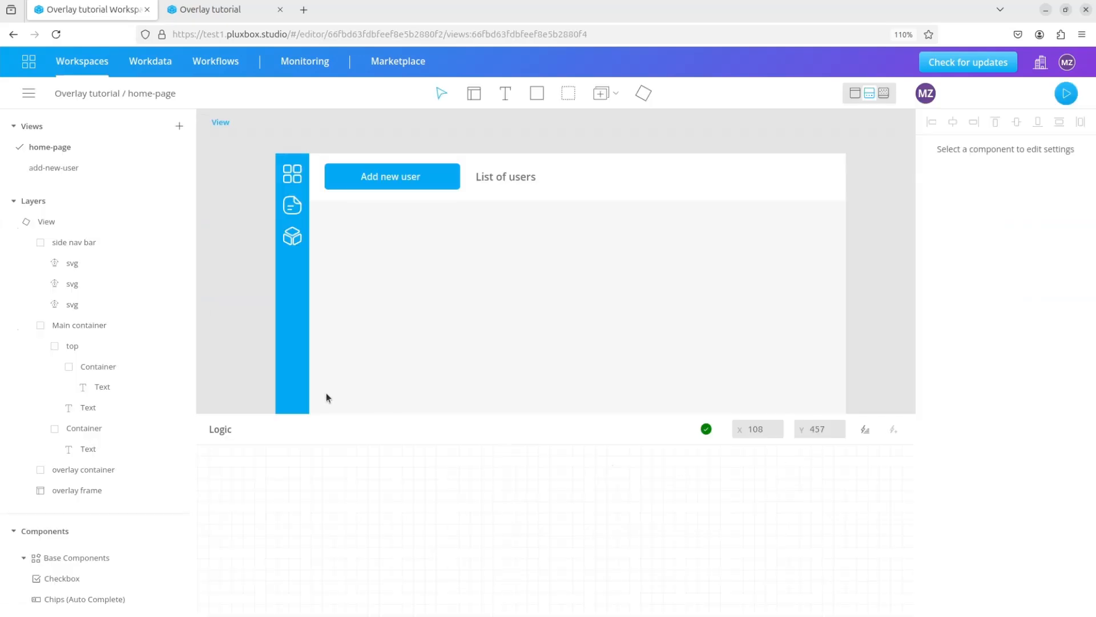
left_click(181, 222)
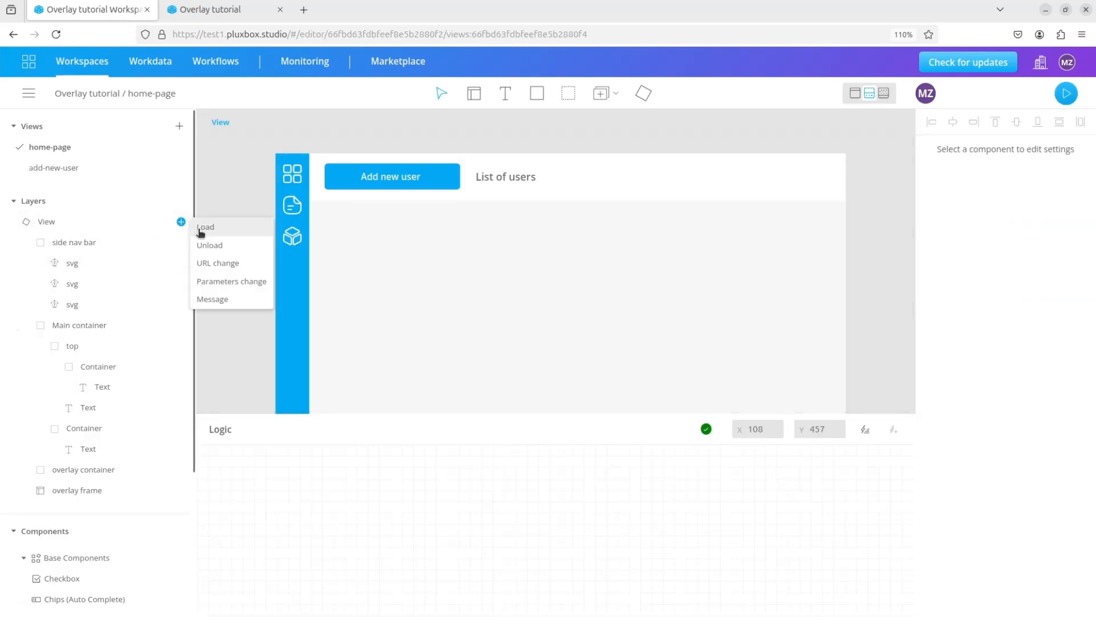
left_click(204, 227)
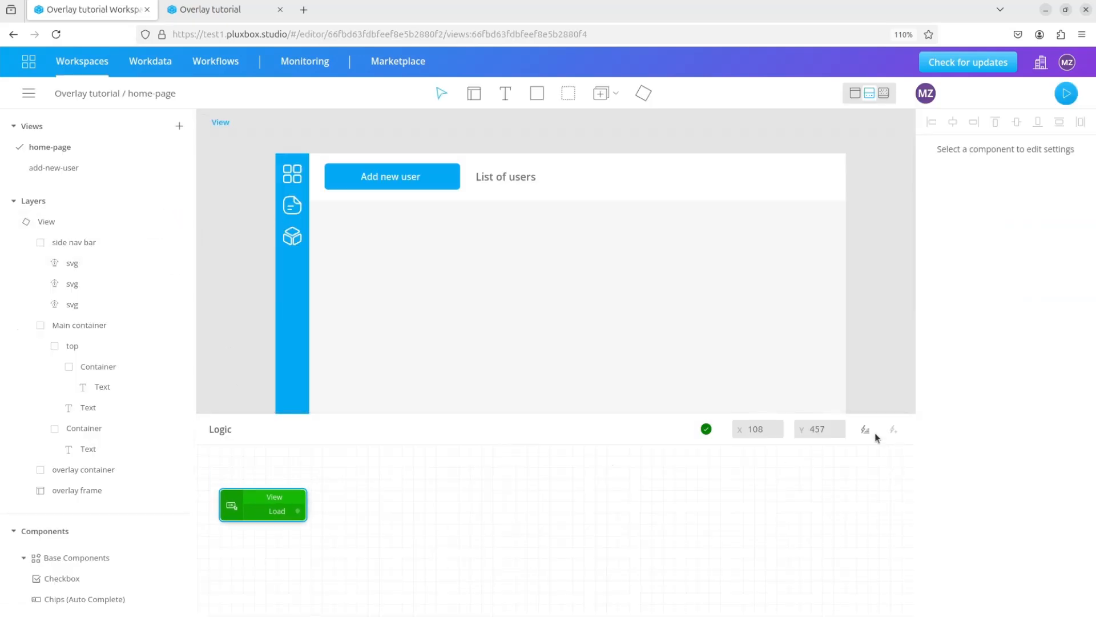
- Insert a Live List block for the Users collection and connect the View's Load event to its Start
left_click(867, 432)
double_click(309, 312)
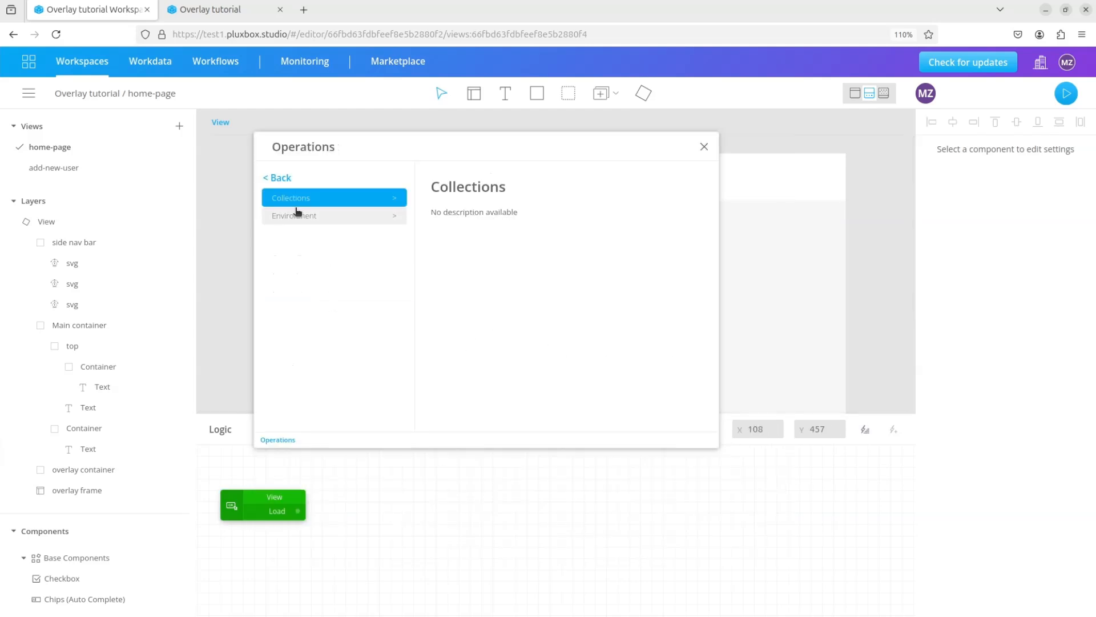
left_click(294, 198)
left_click(286, 366)
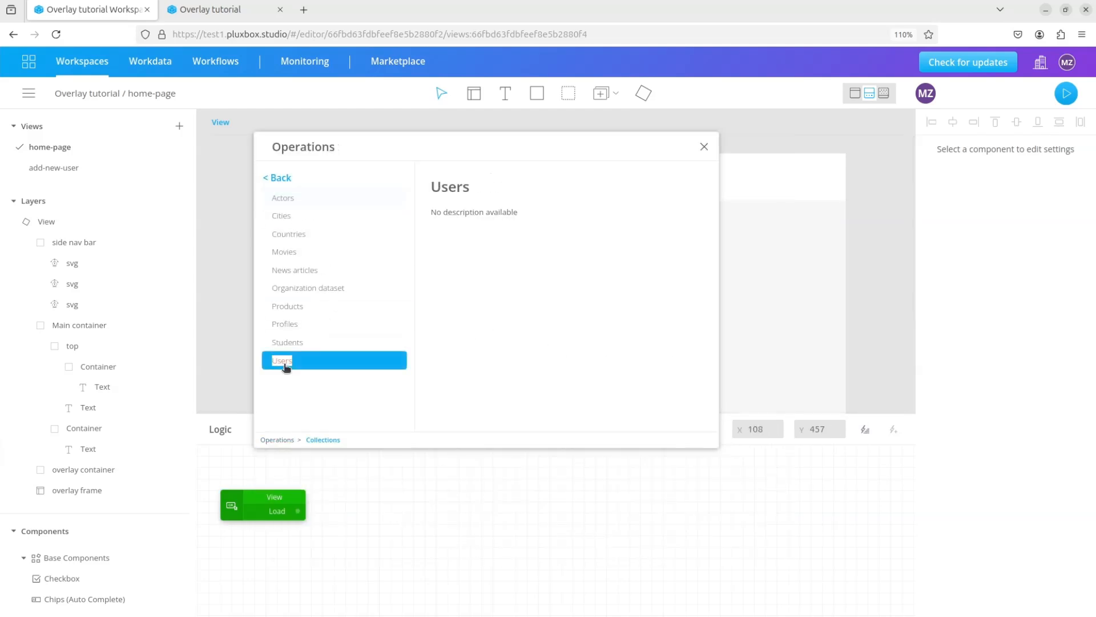
double_click(283, 363)
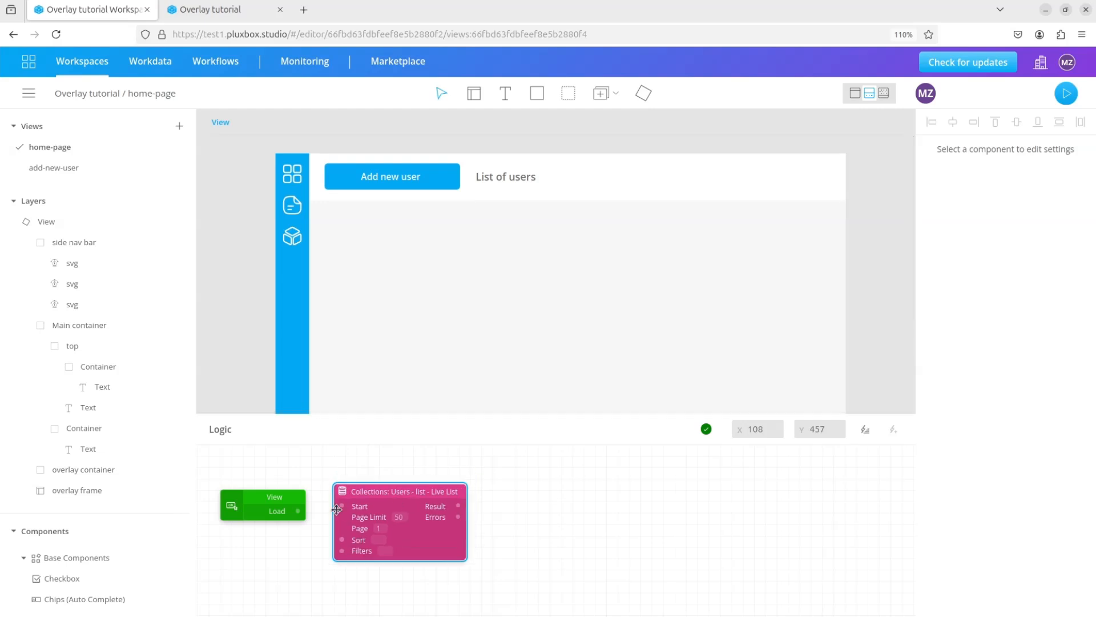
left_click_drag(336, 509, 297, 511)
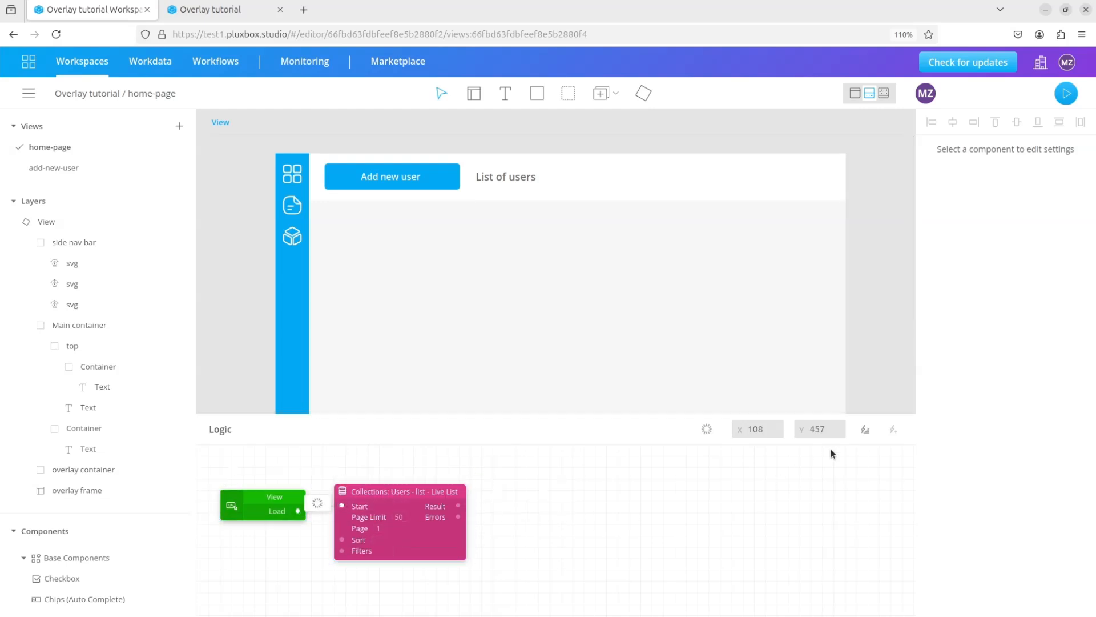
- Add a Get Data block fed by the Users Live List's Result and set its path to edges
left_click(865, 429)
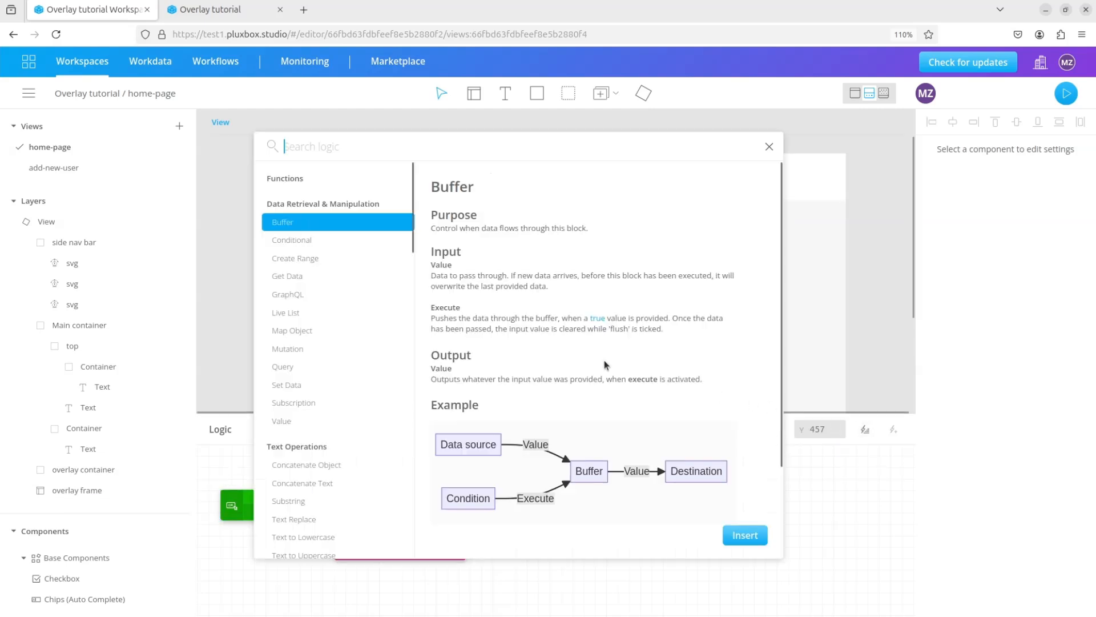
left_click(313, 277)
left_click(745, 535)
left_click_drag(307, 478, 601, 514)
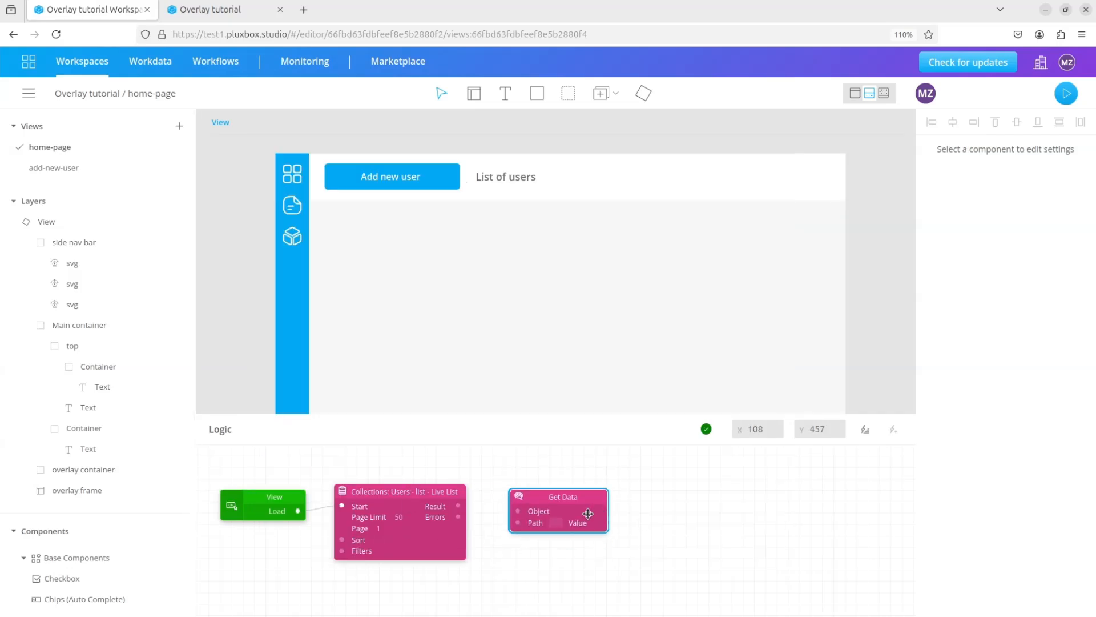
mouse_move(458, 507)
left_mouse_down()
mouse_move(520, 521)
mouse_move(518, 512)
left_mouse_up()
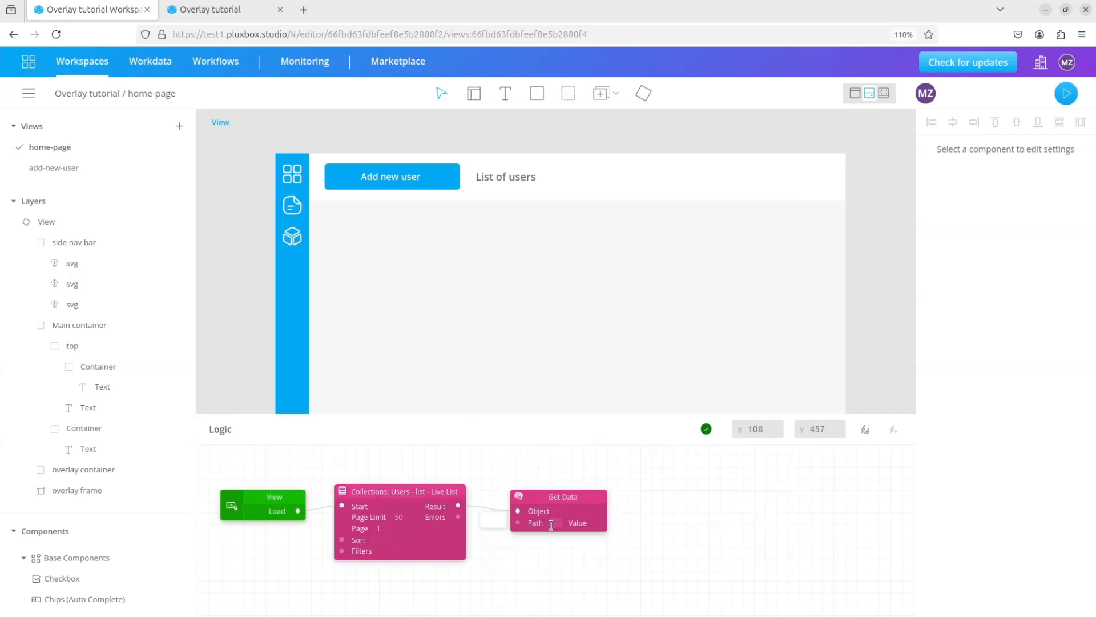
left_click(549, 526)
left_click(521, 561)
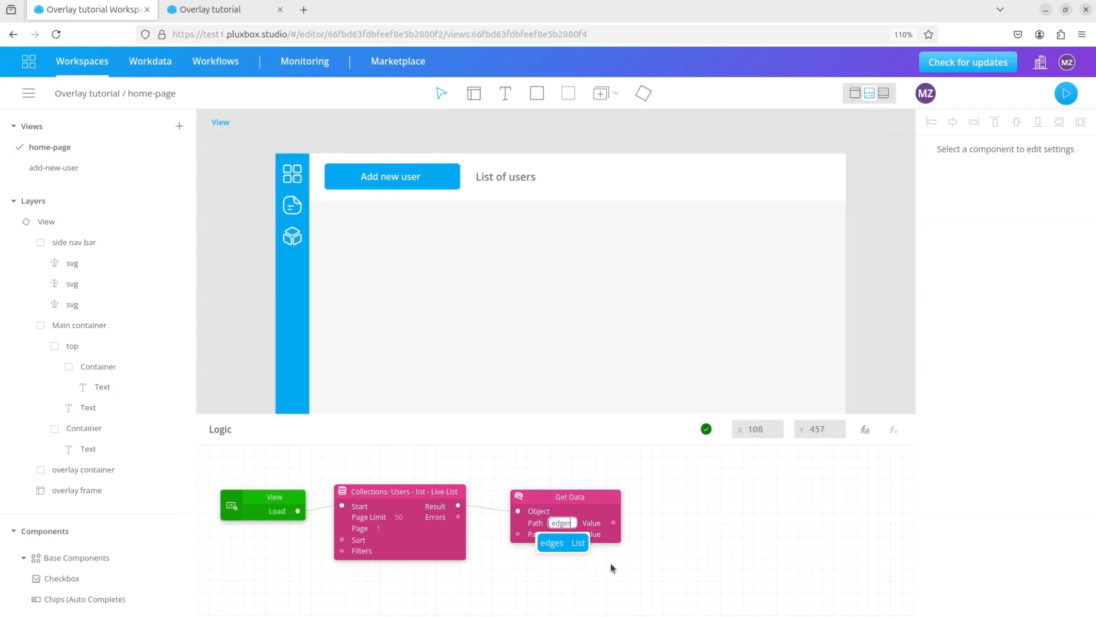
- Add a Loop List block beside Get Data and connect the edges Value to its List input
left_click(865, 430)
type("l")
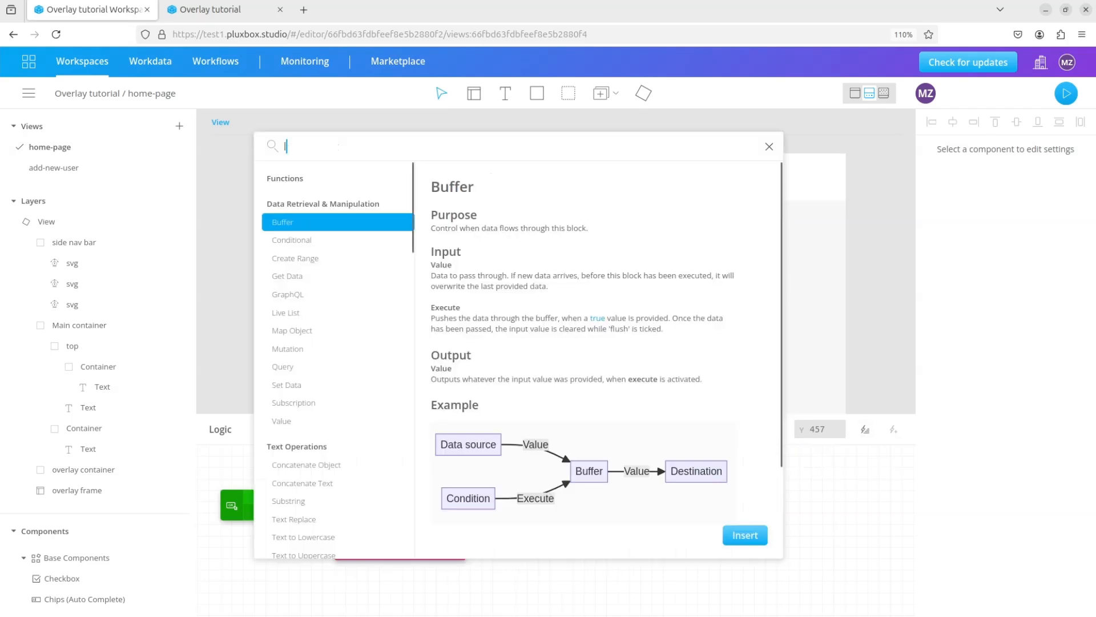
type("oop")
left_click(292, 189)
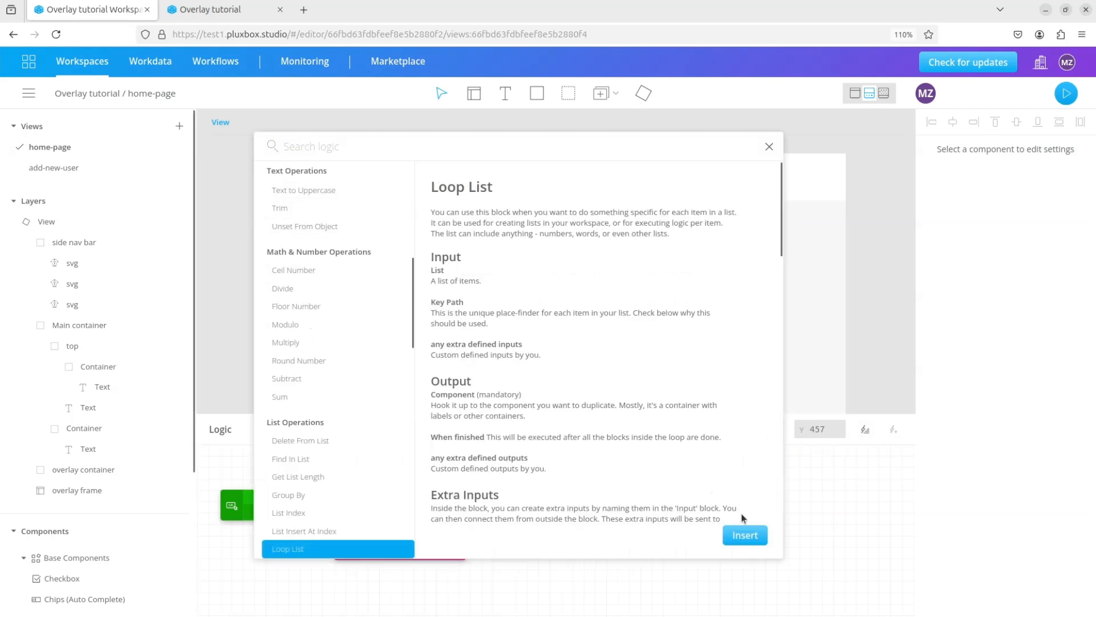
left_click(746, 537)
left_click_drag(345, 470, 749, 504)
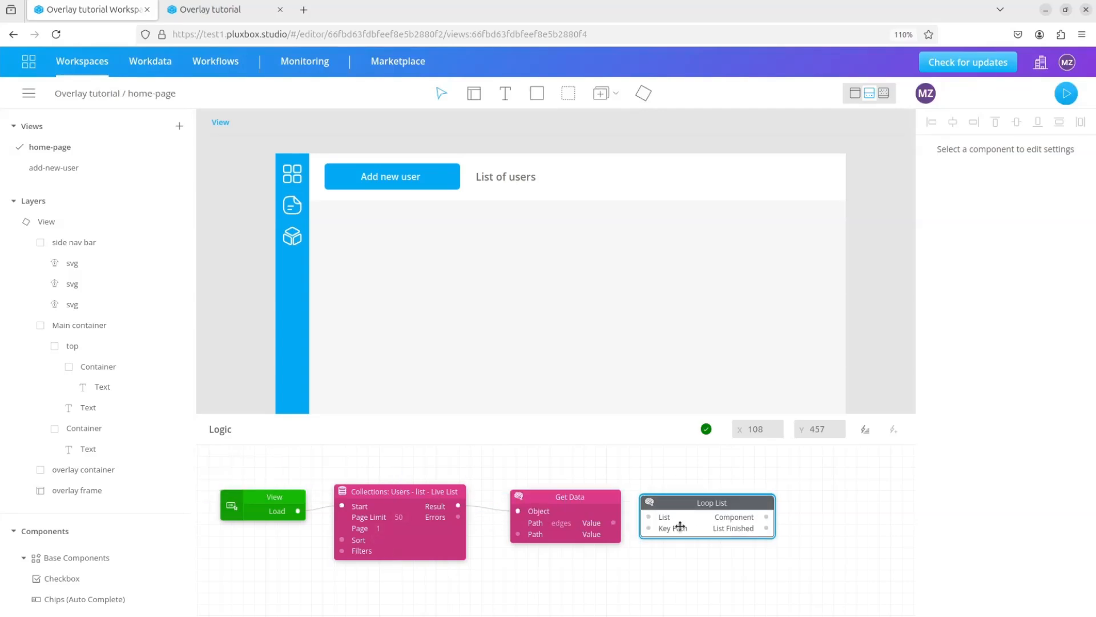
mouse_move(614, 530)
left_click_drag(614, 524, 649, 517)
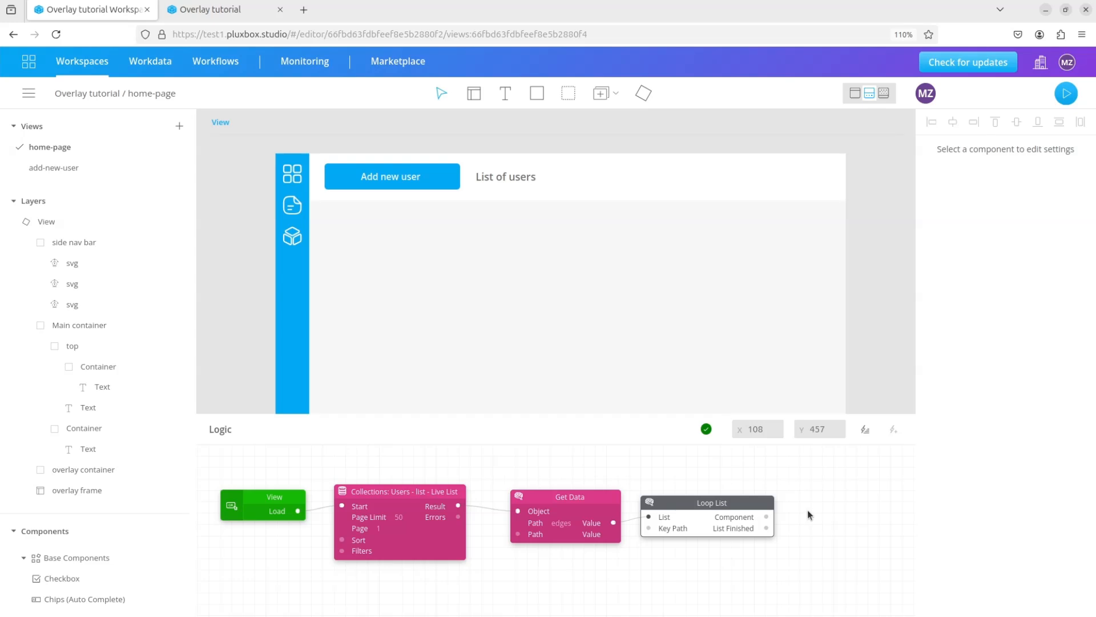
- Check the layout settings of the Container beneath the top bar, and connect Loop List's Component output to its Text's Position
left_click(108, 449)
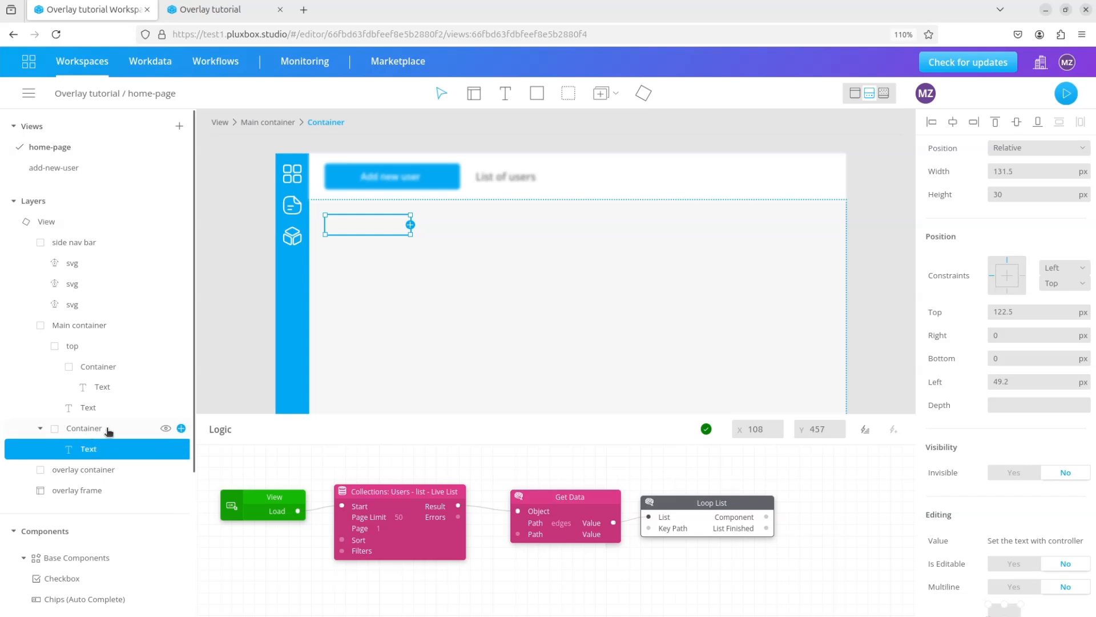
left_click(106, 434)
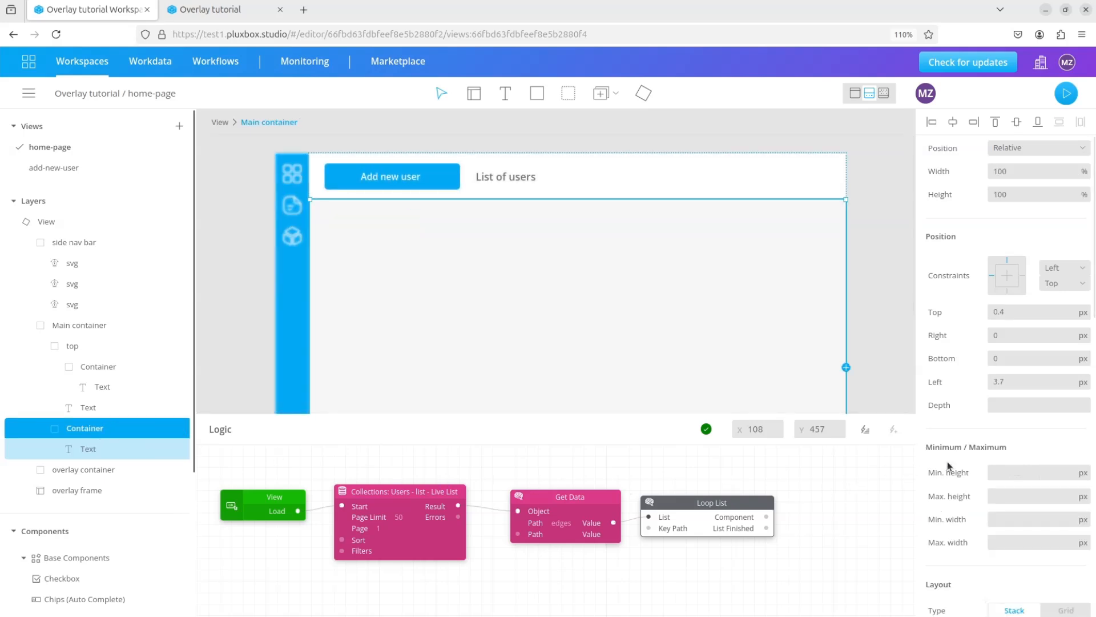
scroll(968, 460, "down", 3)
scroll(968, 460, "down", 3)
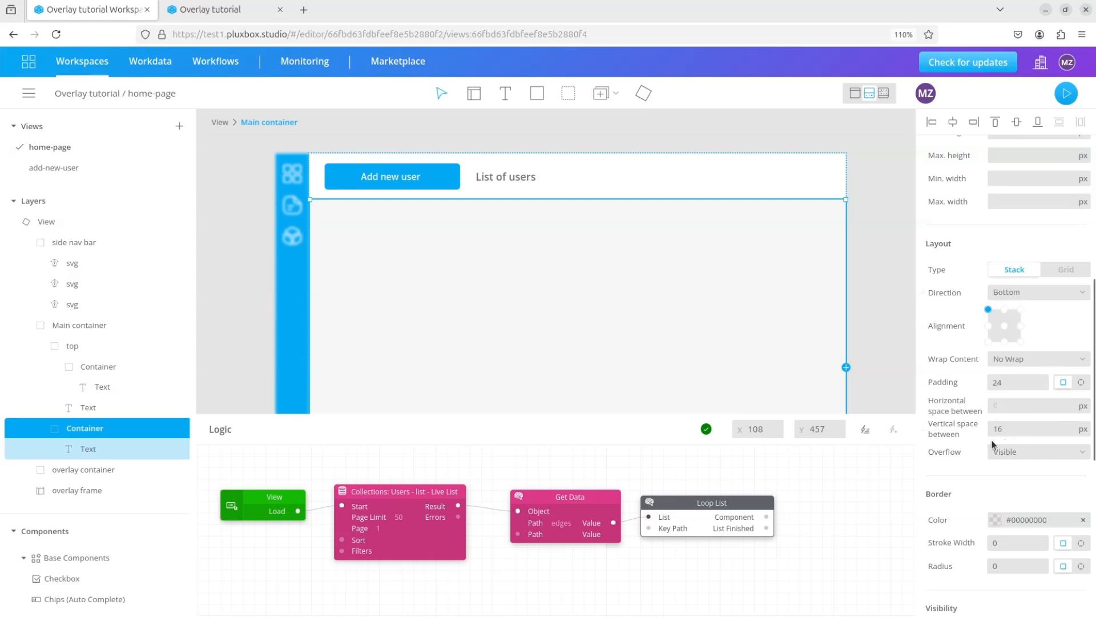
left_click(88, 449)
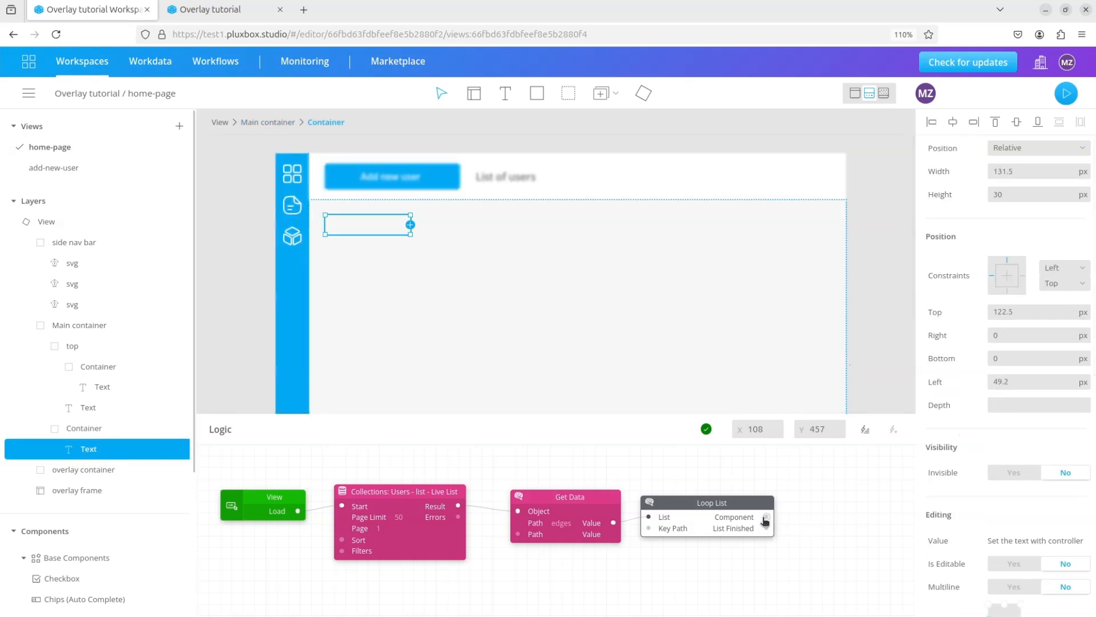
left_click_drag(766, 517, 924, 149)
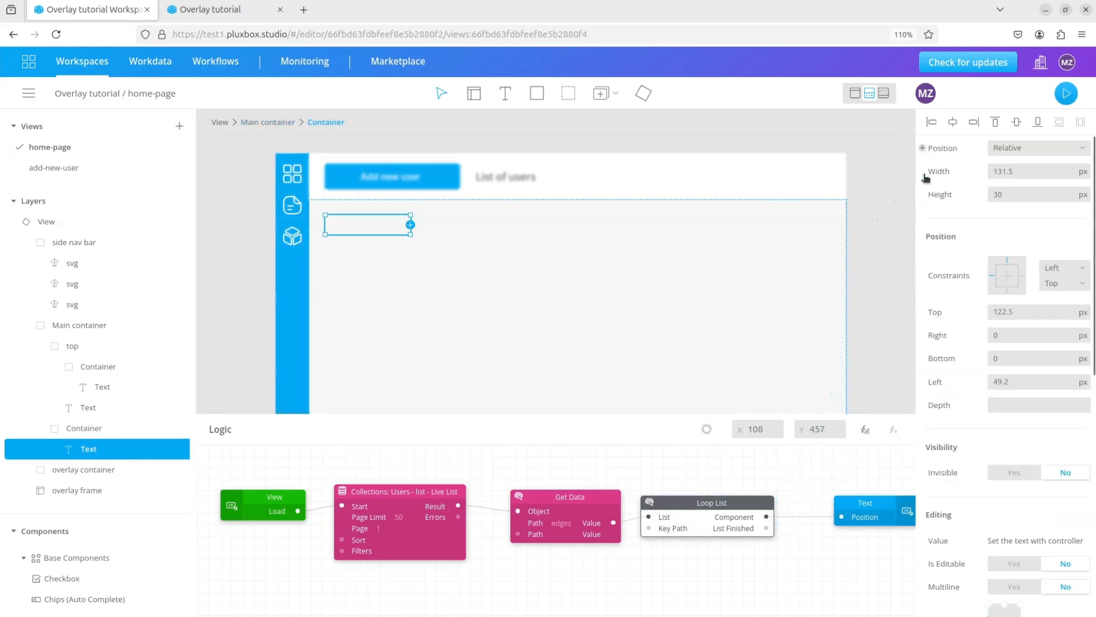
- Inside the Loop List, insert a Get Data block and place it between the Input and Output blocks
double_click(701, 508)
left_click(865, 432)
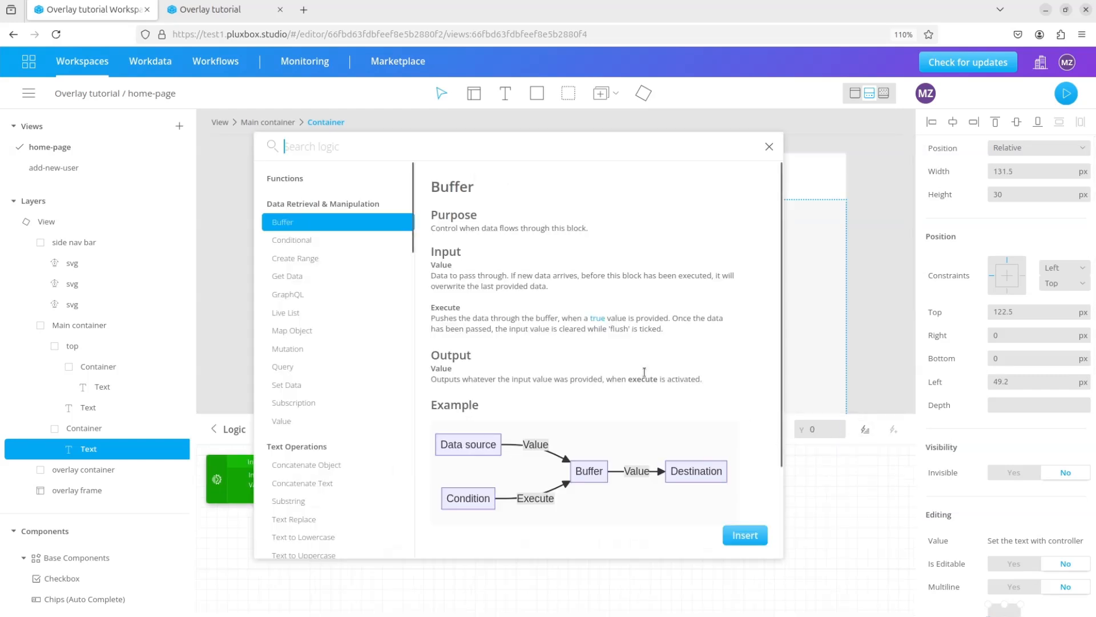
double_click(324, 278)
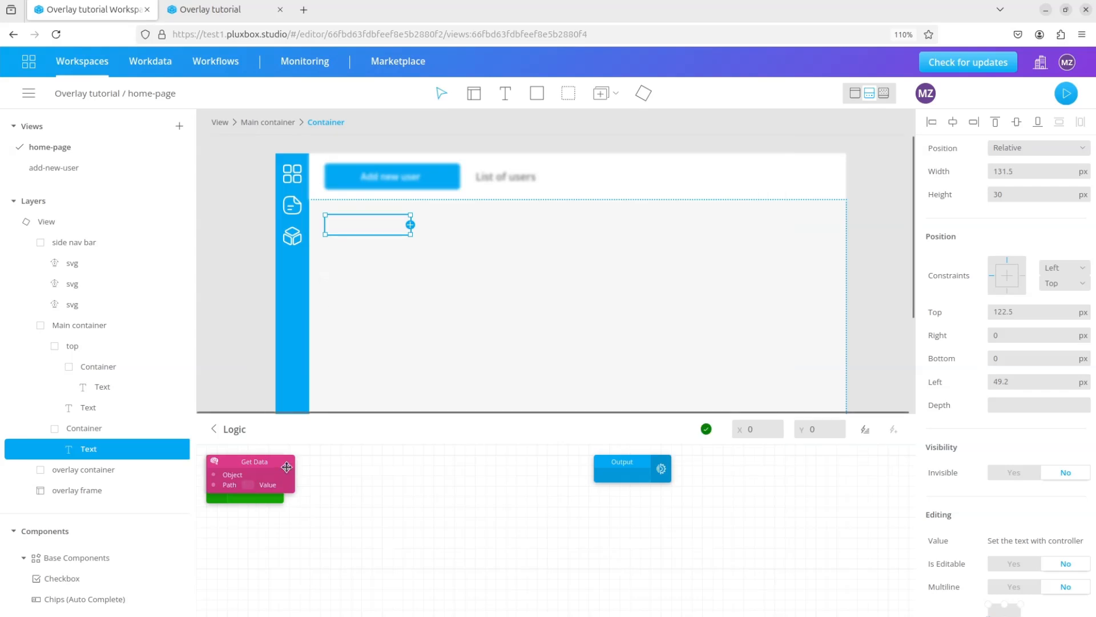
left_click_drag(283, 467, 410, 475)
scroll(250, 460, "up", 1)
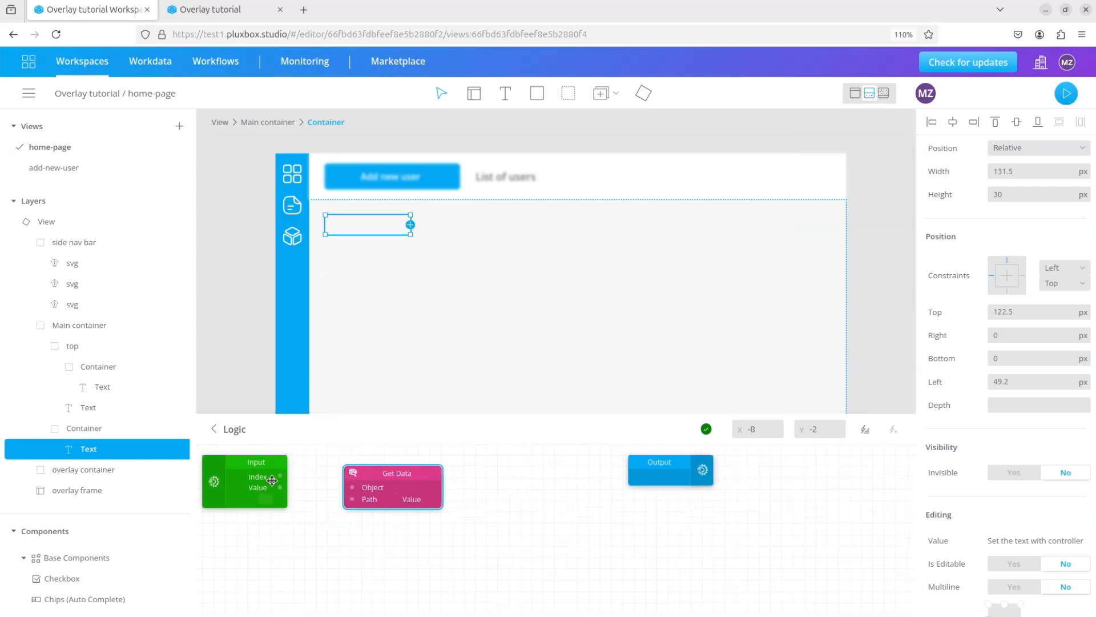
- Connect the Input block's Value to Get Data's Object and set the path to node
left_click(353, 489)
left_click(281, 489)
left_click_drag(280, 488, 352, 487)
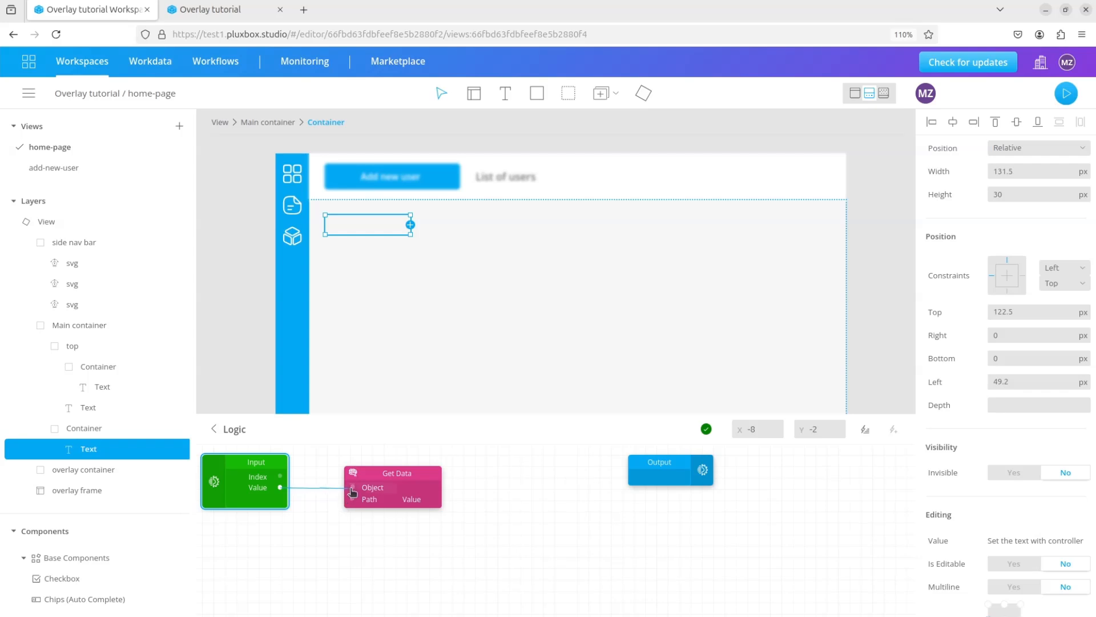
left_click(390, 500)
left_click(382, 538)
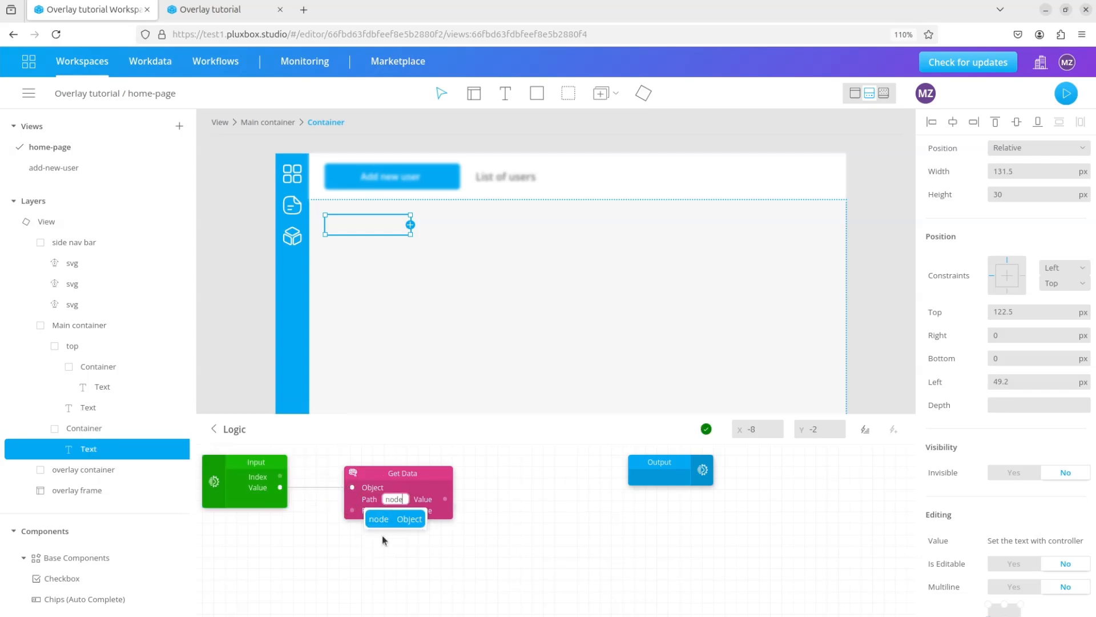
- Feed Get Data's node.name value into the Text's Value and preview the user list on the home page
type(".name")
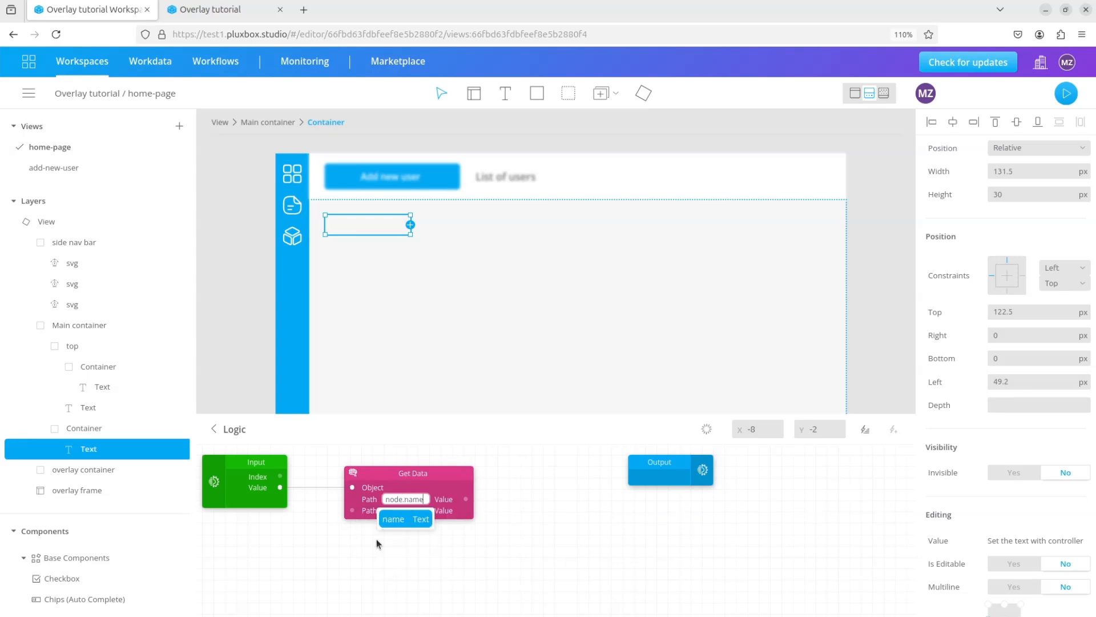
left_click(381, 539)
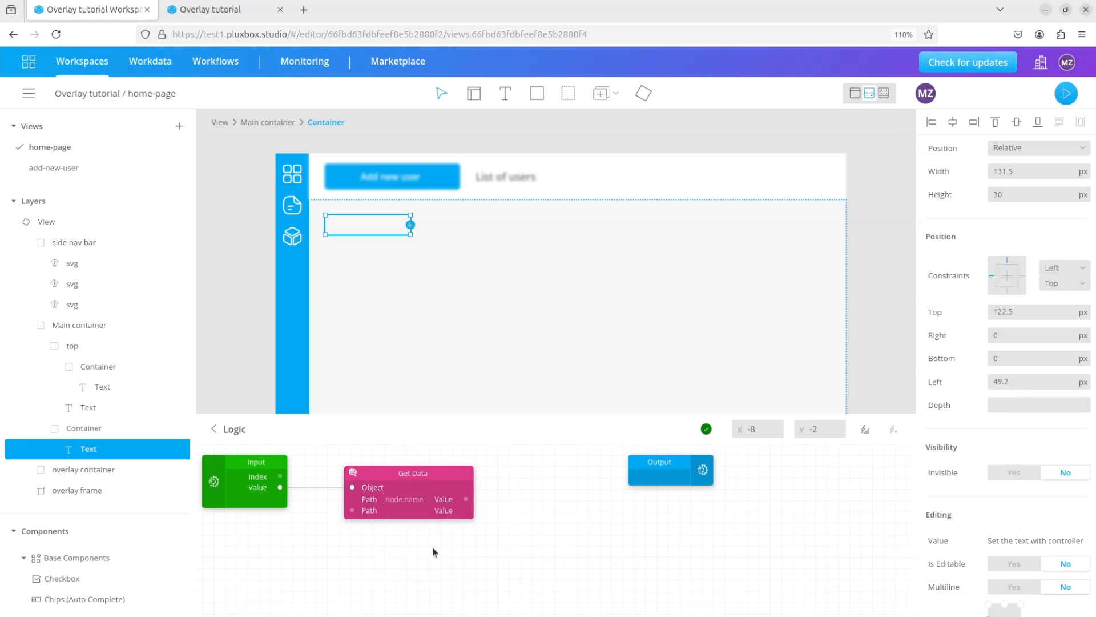
left_click_drag(466, 499, 925, 542)
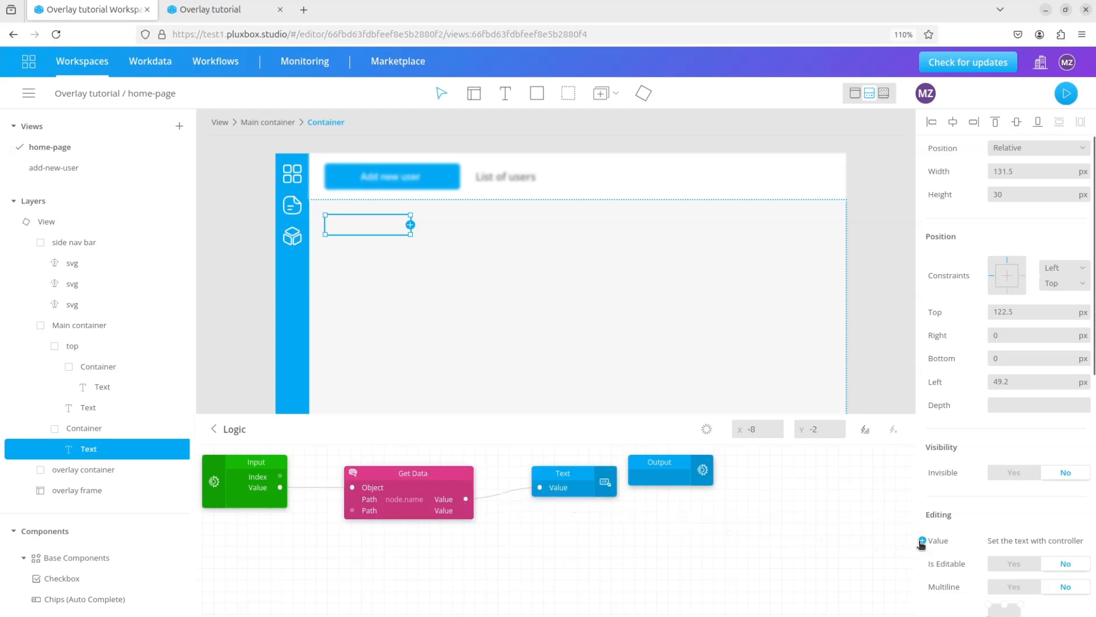
left_click(1067, 93)
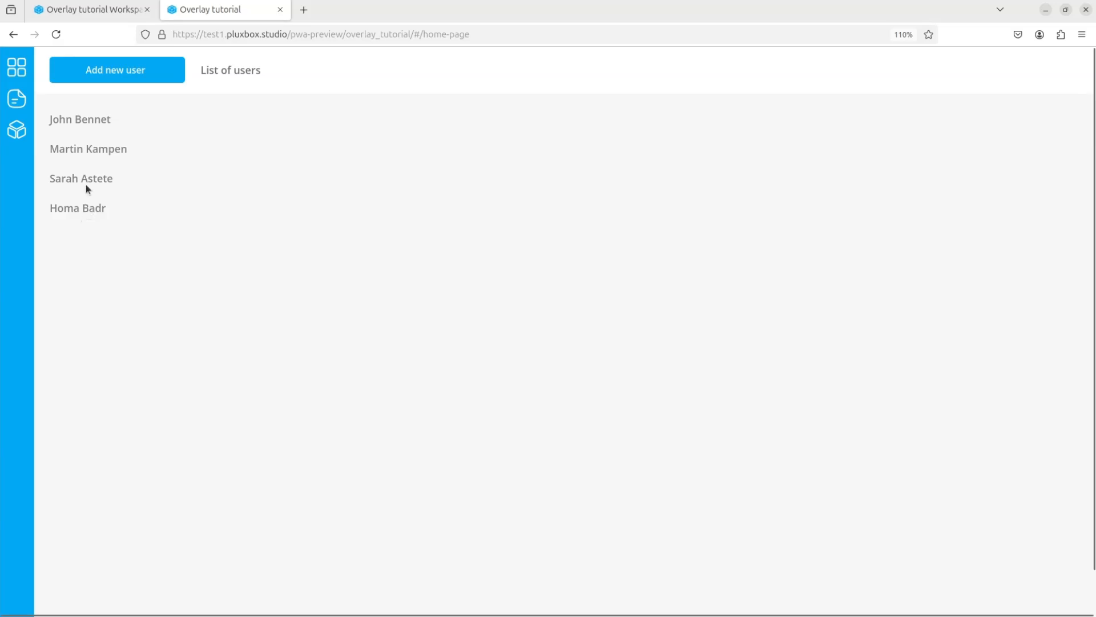
left_click(104, 9)
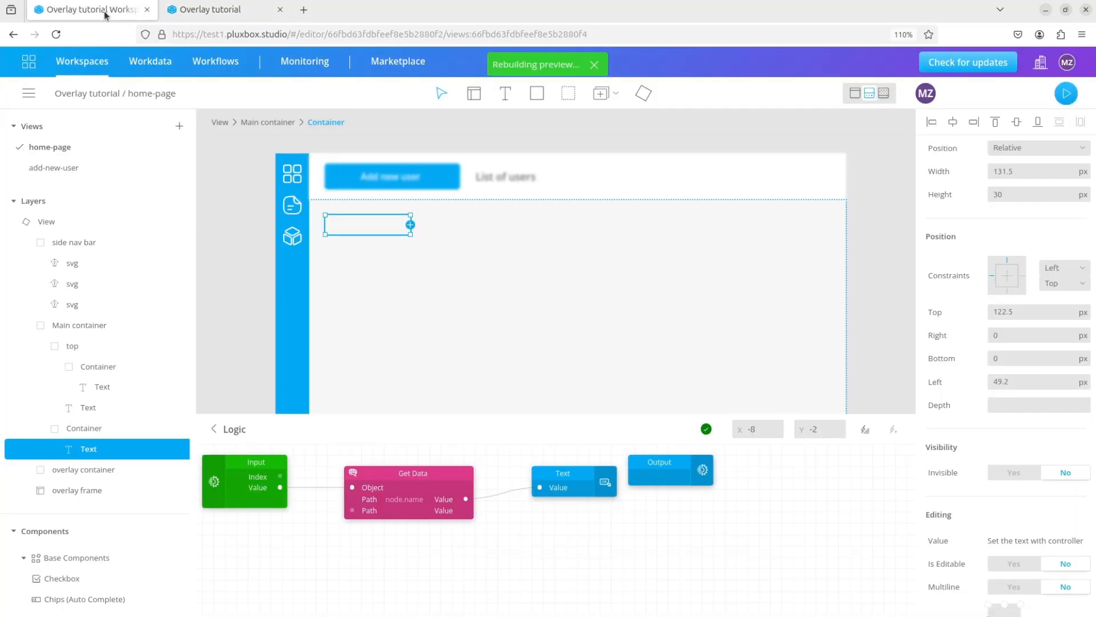
- Add a Click event block for the list Text and place it beneath the Input block
left_click(181, 449)
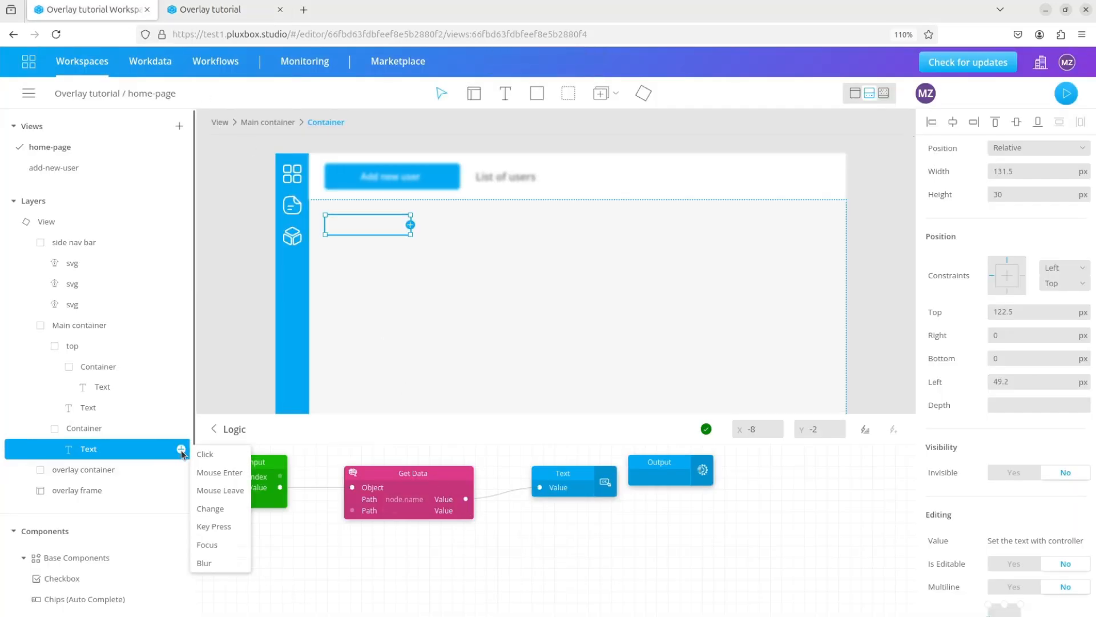
left_click(205, 454)
left_click_drag(251, 482, 258, 574)
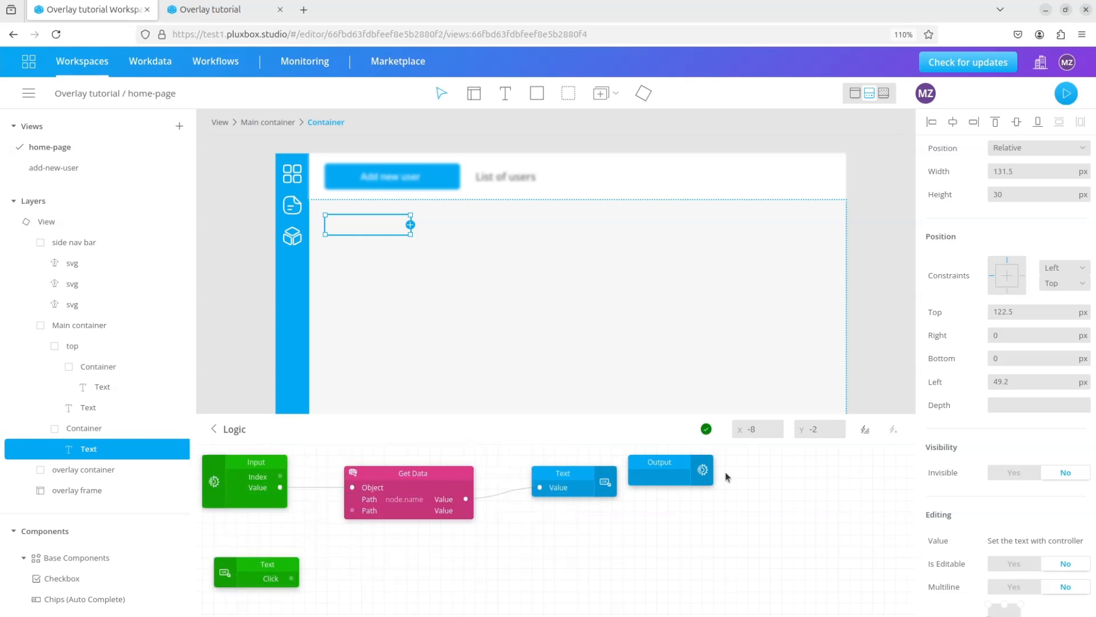
- Insert a Buffer block below Get Data and connect the Text's Click to its Execute input
left_click(865, 430)
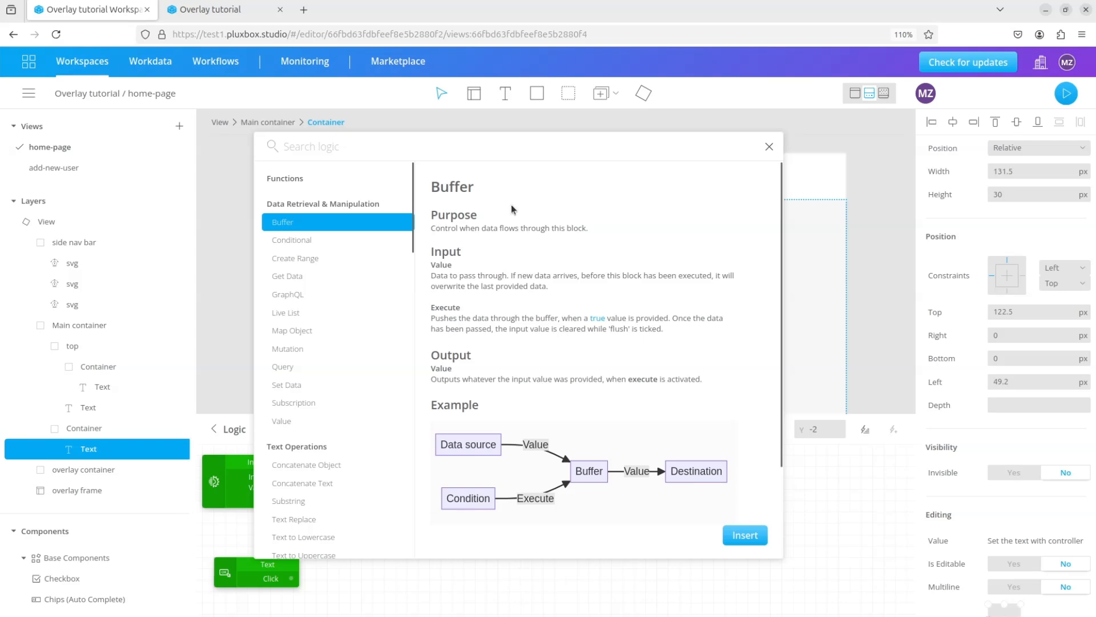
left_click(745, 535)
left_click_drag(295, 462, 540, 559)
left_click_drag(291, 579, 460, 572)
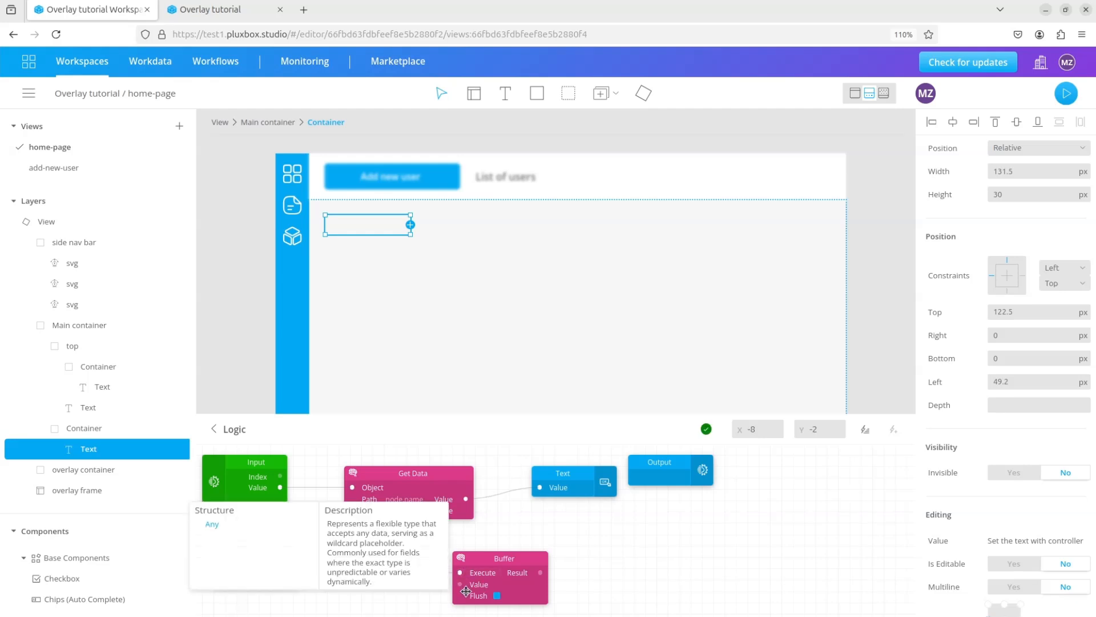
- Add node._id as Get Data's second path and connect its Value to the Buffer's Value, moving the Buffer further along
left_click(393, 511)
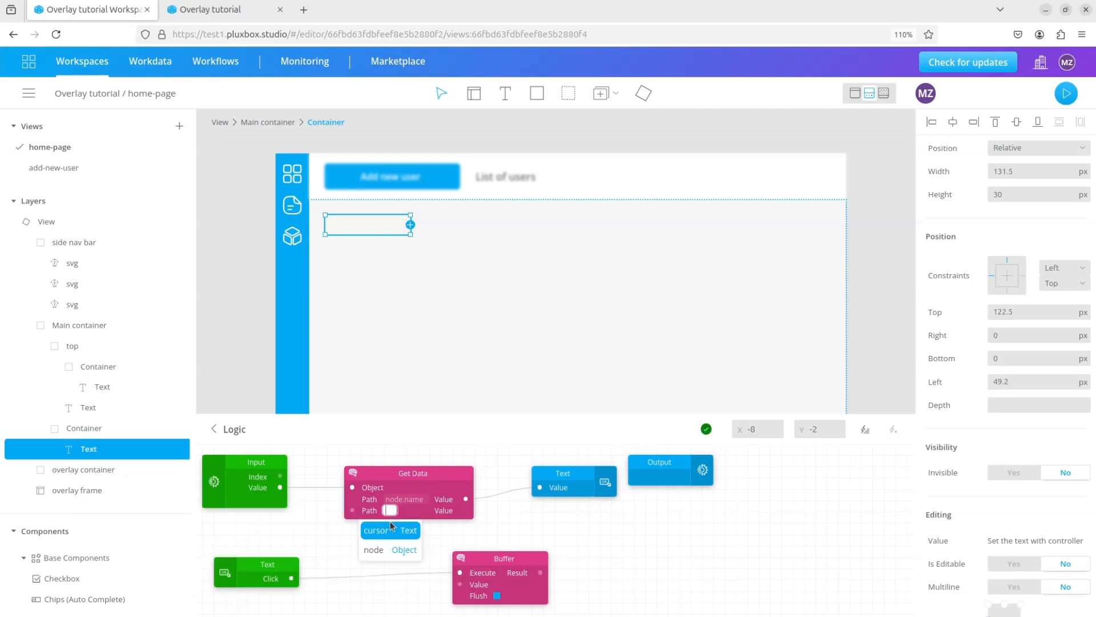
left_click(390, 548)
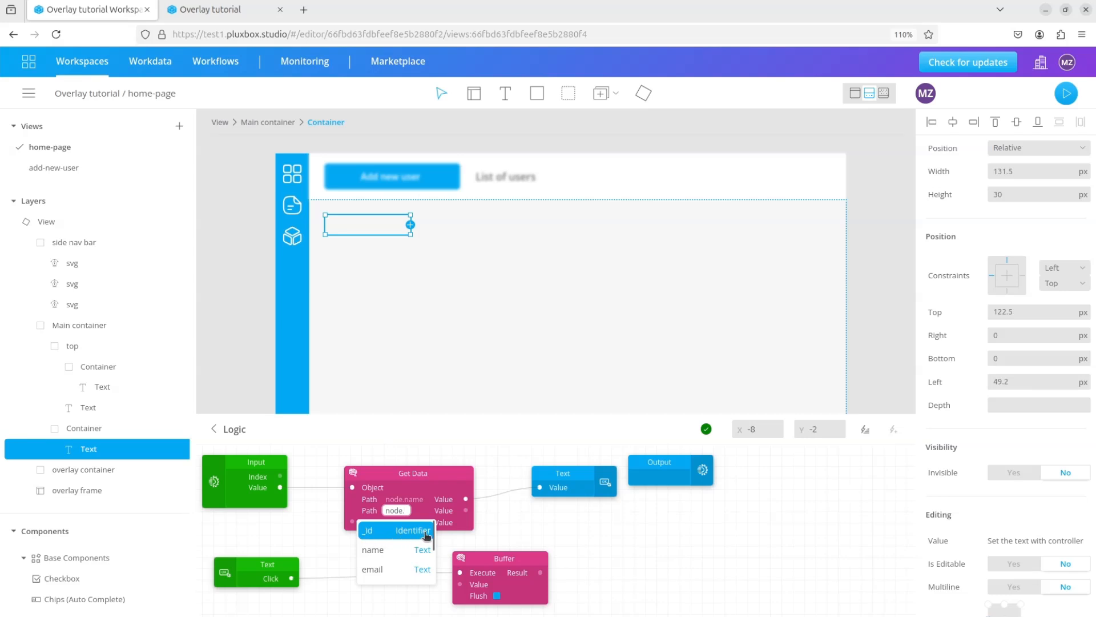
left_click(391, 532)
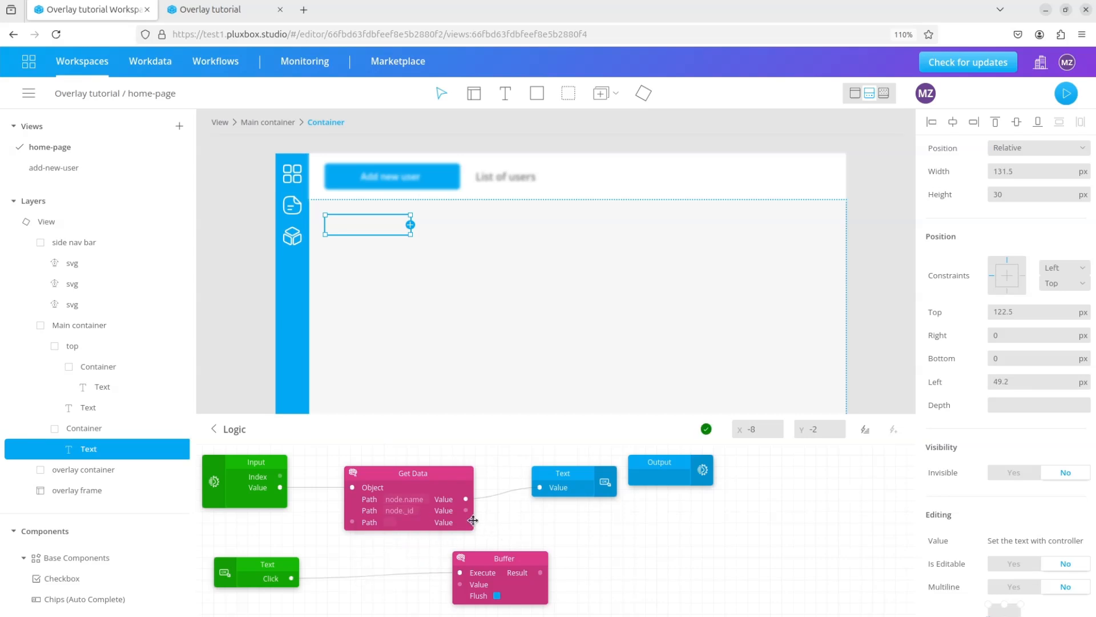
left_click(470, 517)
mouse_move(457, 583)
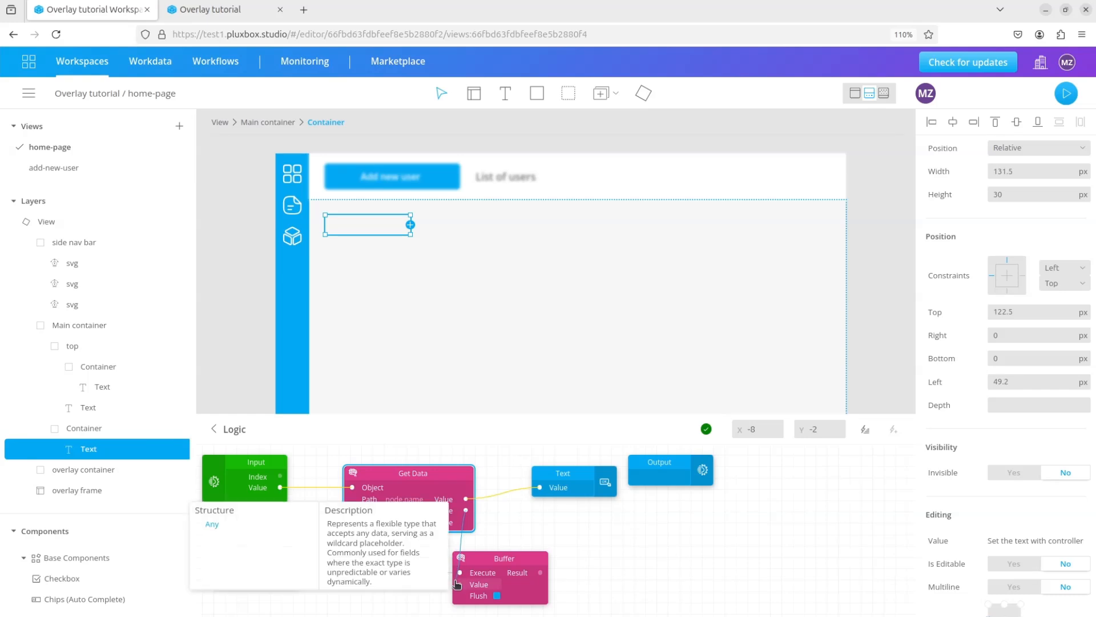
left_click_drag(512, 569, 562, 576)
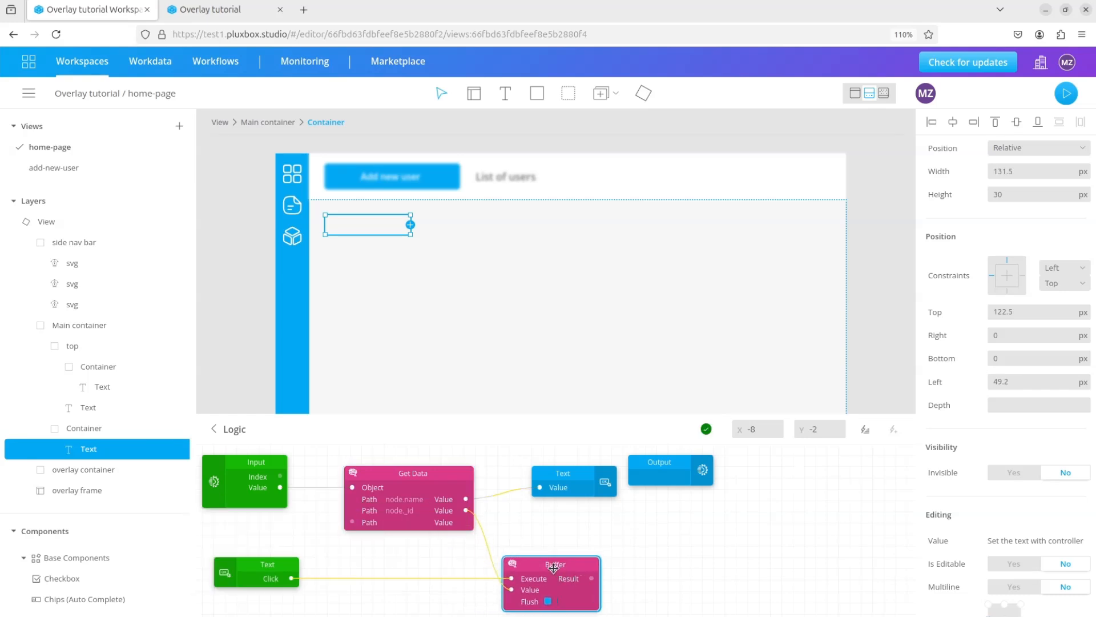
- Insert a Set Data block beside the Buffer and connect the Buffer's Result to its Value
left_click(872, 434)
type("set")
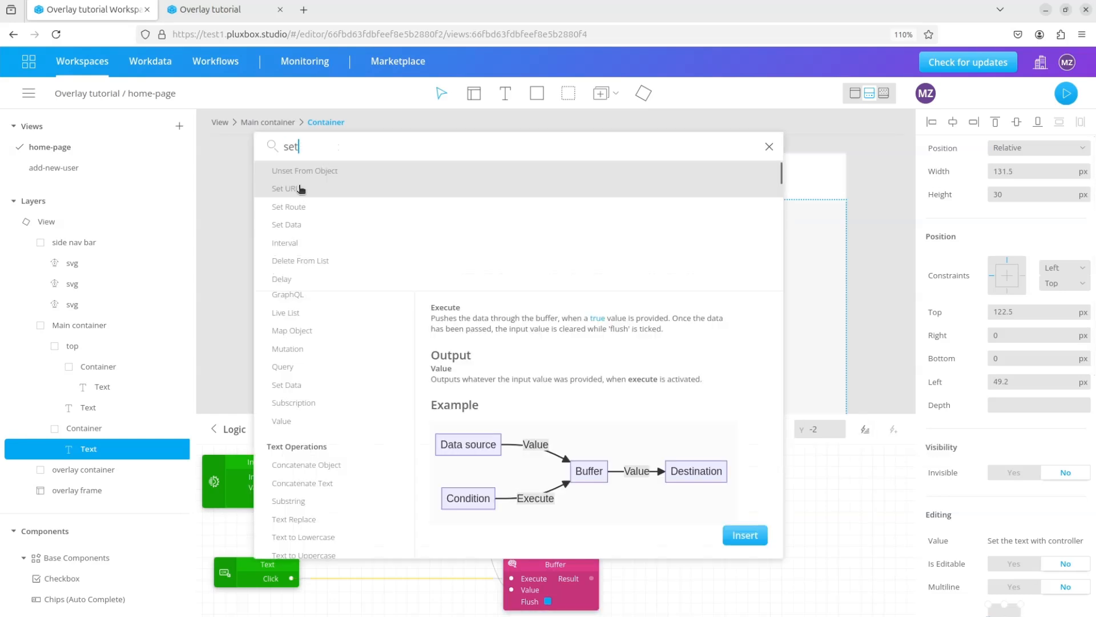
left_click(302, 225)
left_click(746, 535)
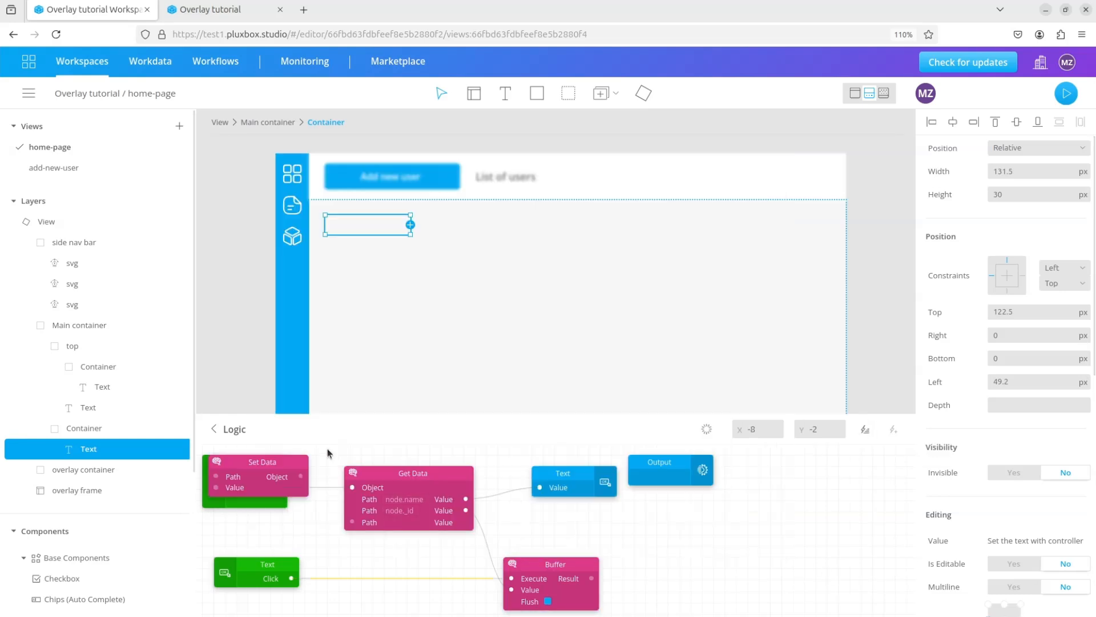
left_click_drag(604, 548, 729, 565)
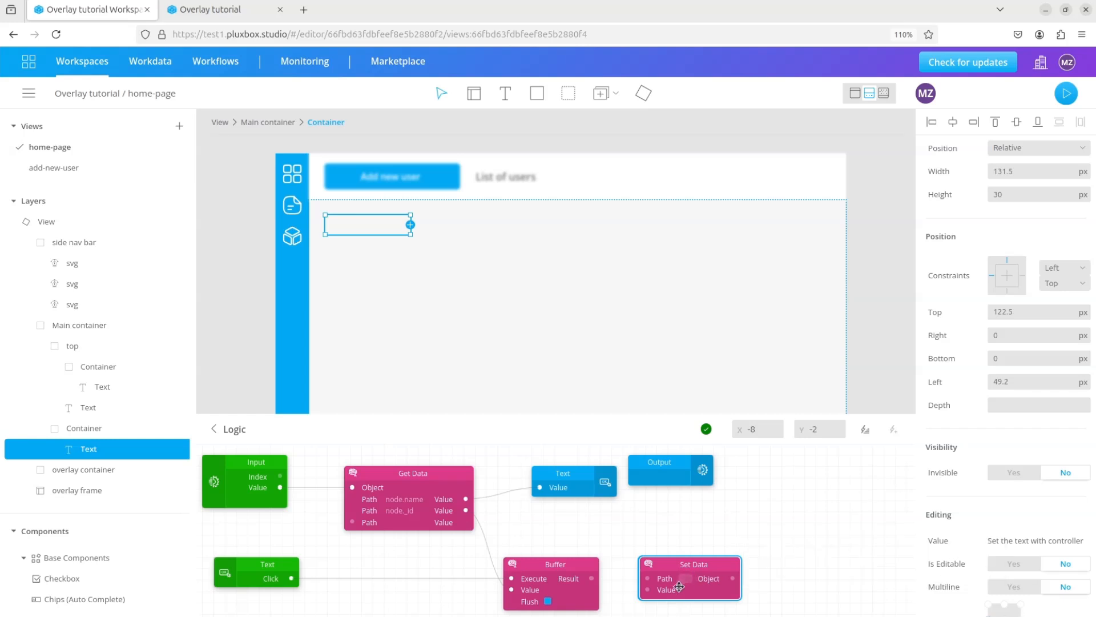
mouse_move(596, 580)
left_click_drag(594, 581, 651, 590)
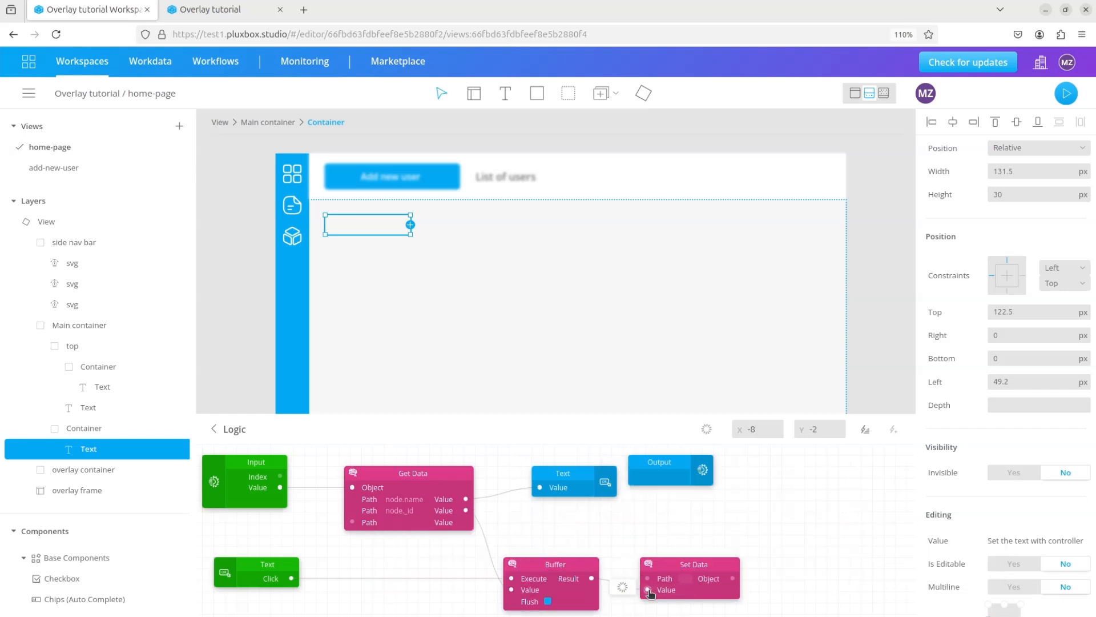
- Set the Set Data block's path to id-user
left_click(687, 580)
type("id-user")
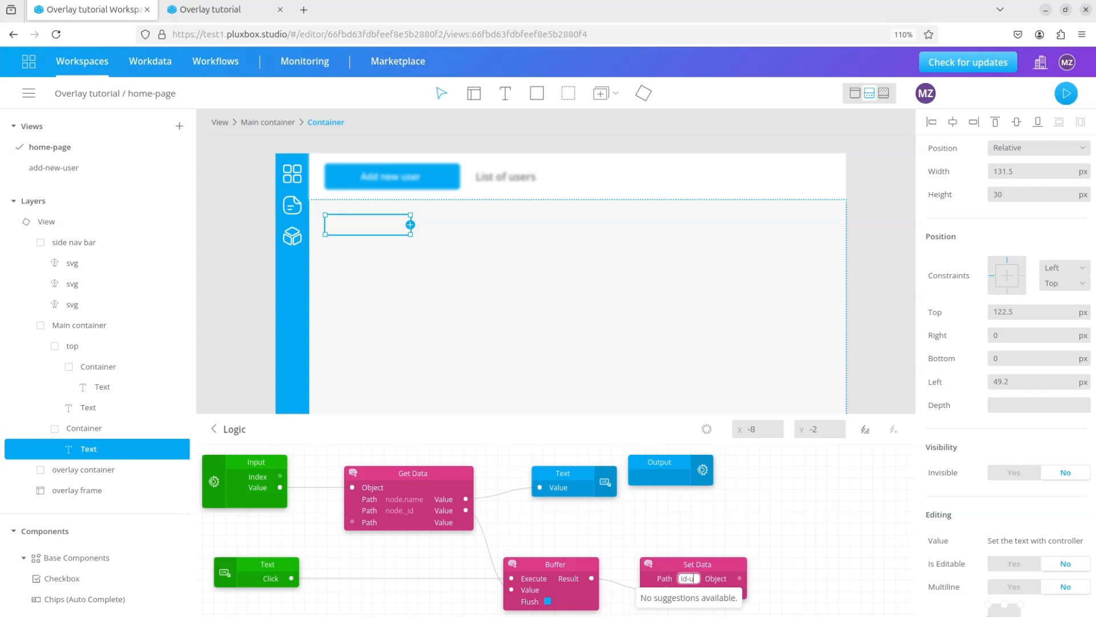
left_click(818, 546)
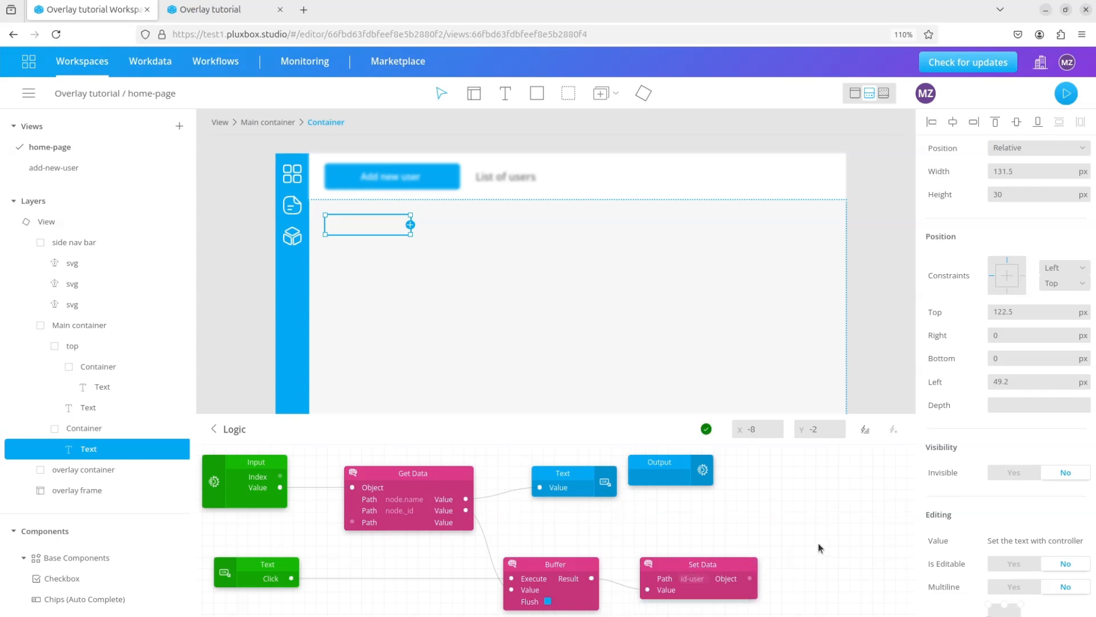
- Insert a Set Route block beside Set Data and connect Set Data's Object to its Execute and Parameters inputs
left_click(865, 429)
type("set")
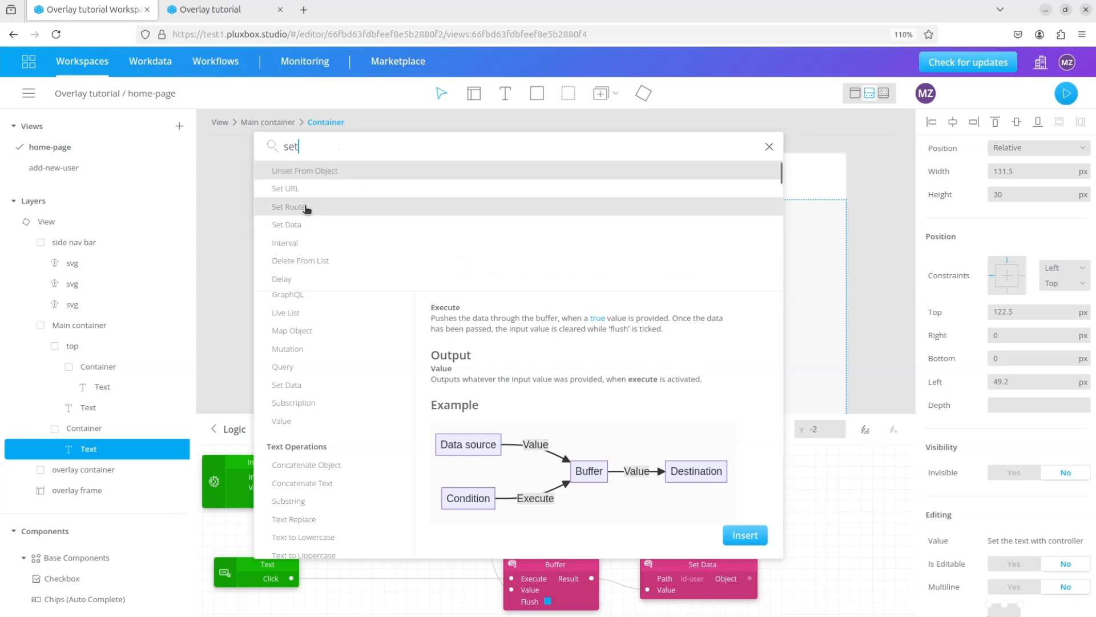
left_click(309, 207)
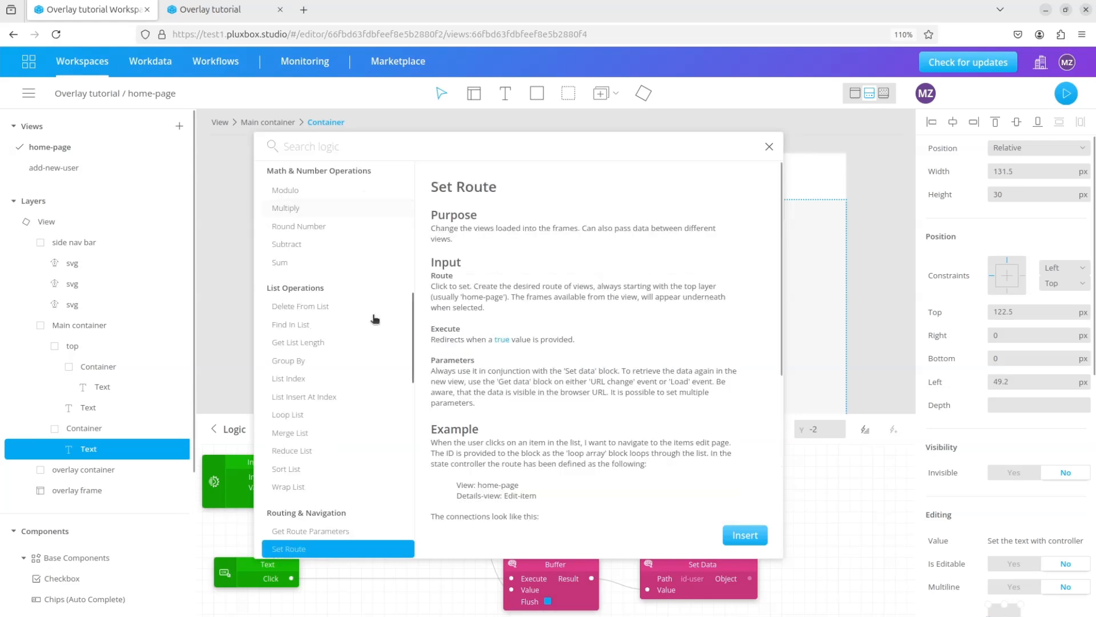
key("Return")
left_click_drag(274, 464, 845, 561)
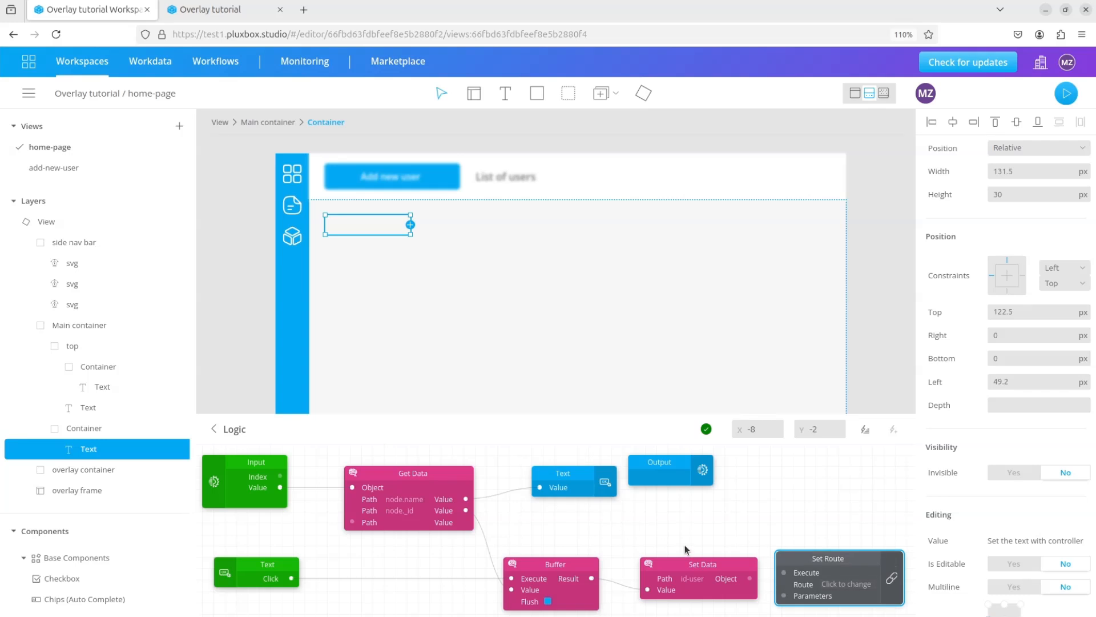
left_click_drag(750, 578, 783, 595)
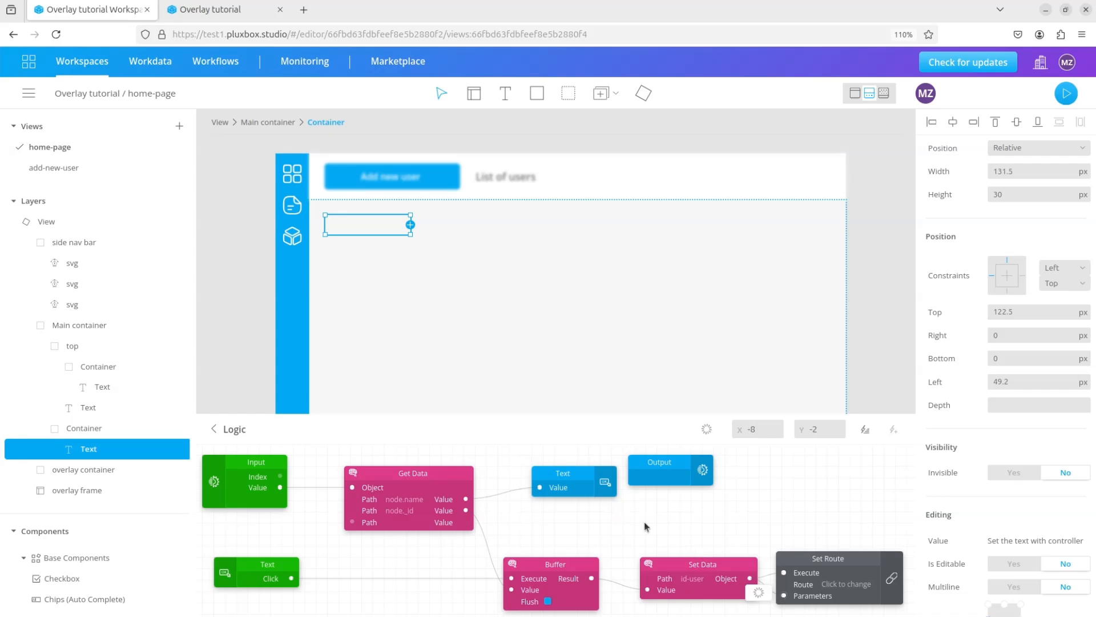
- Set the Set Route block's route to the home-page view with add-new-user in the overlay frame
scroll(660, 536, "down", 1)
scroll(890, 572, "up", 4)
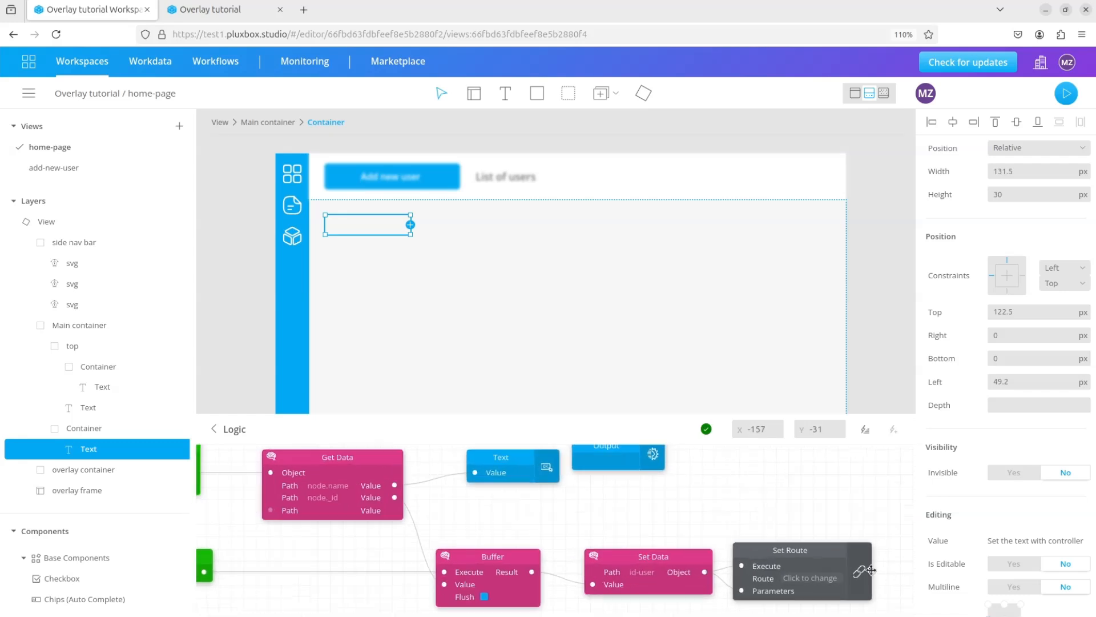
left_click(811, 580)
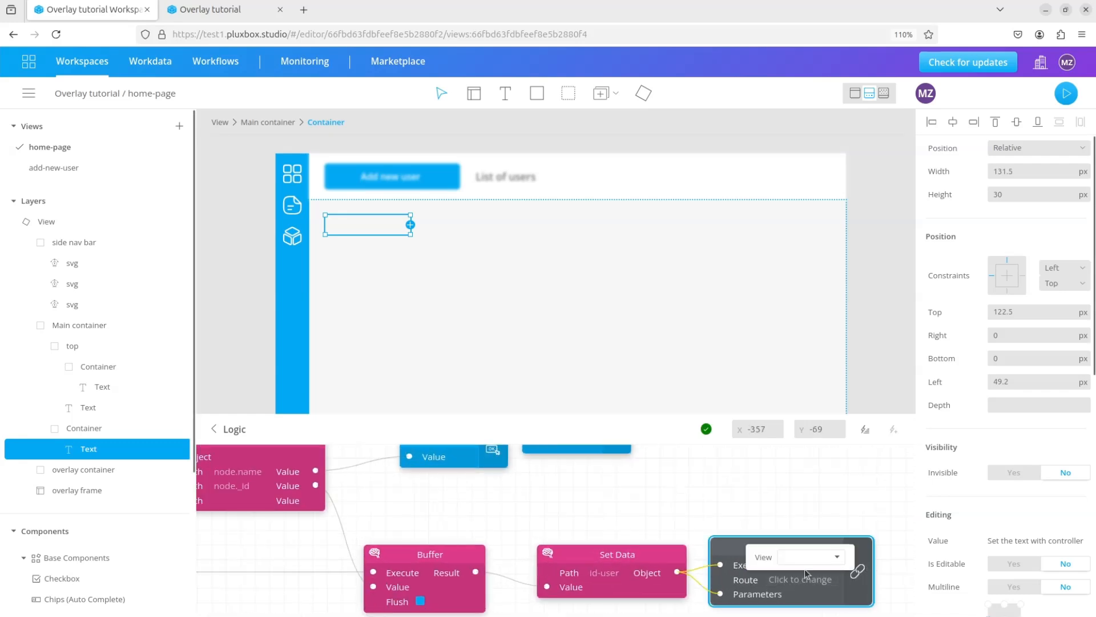
left_click(810, 559)
left_click(802, 588)
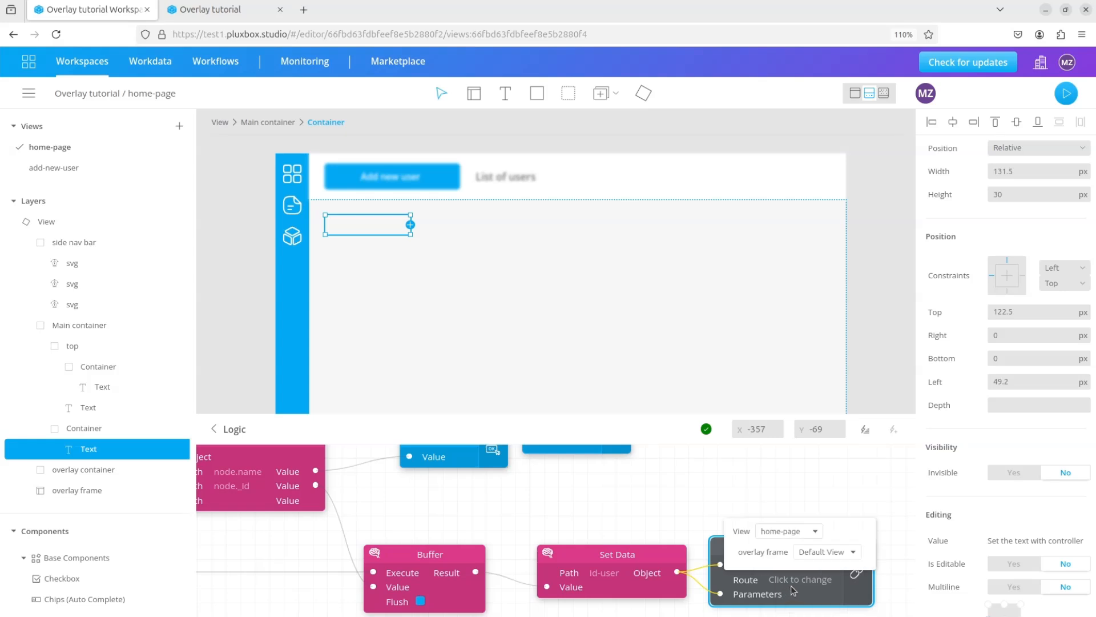
left_click(821, 552)
left_click(830, 535)
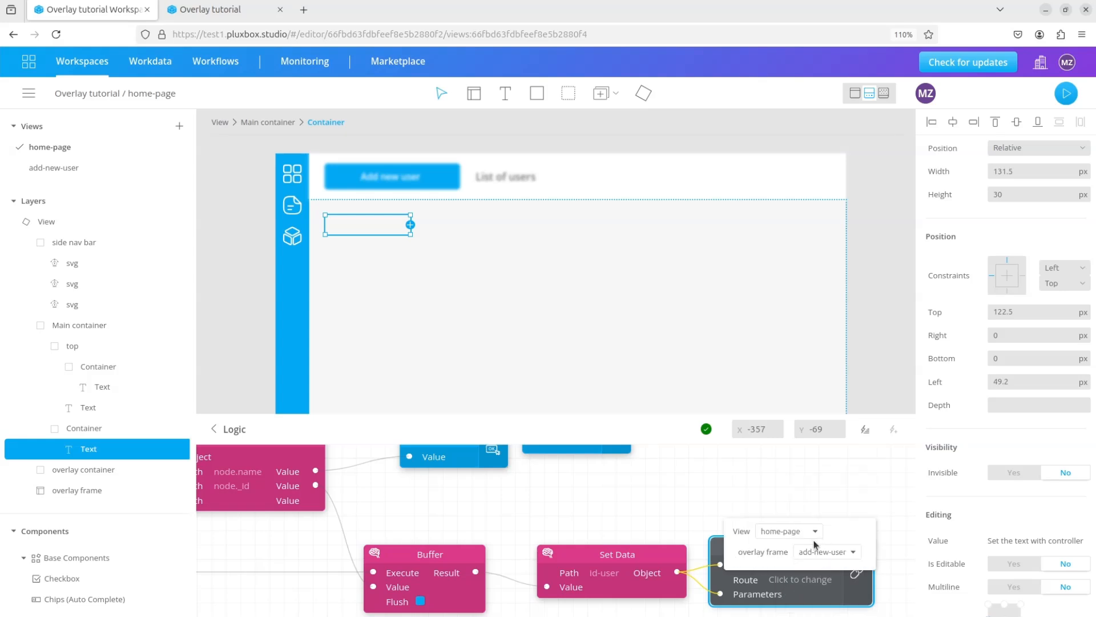
left_click(737, 508)
scroll(739, 506, "down", 3)
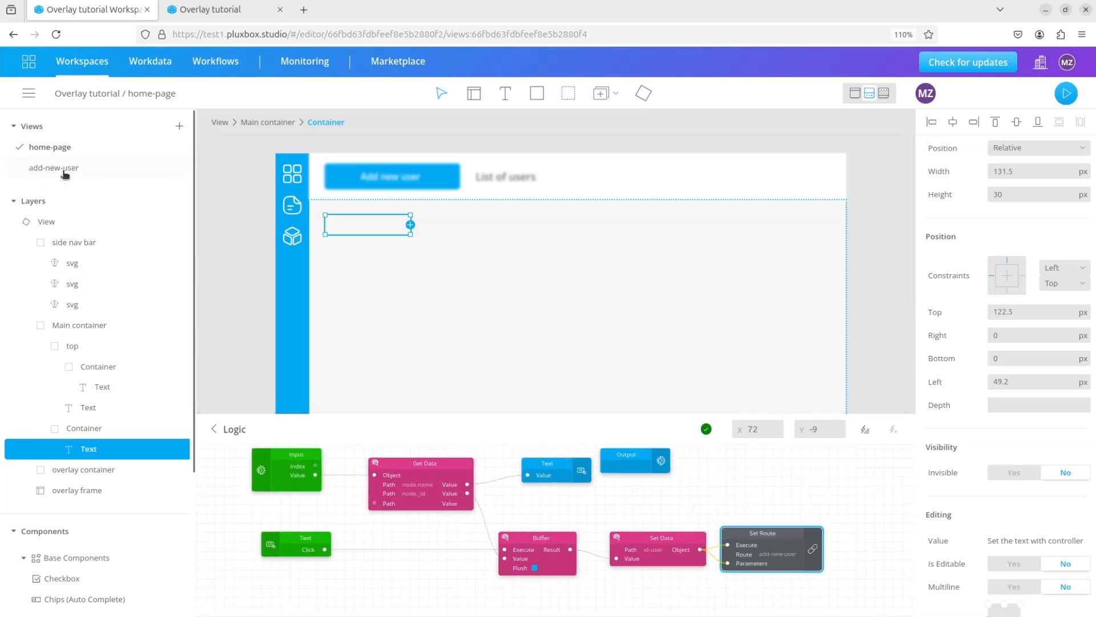
- In the add-new-user view, add the View's Parameters change event block and place it beneath the Container's Click block
left_click(44, 170)
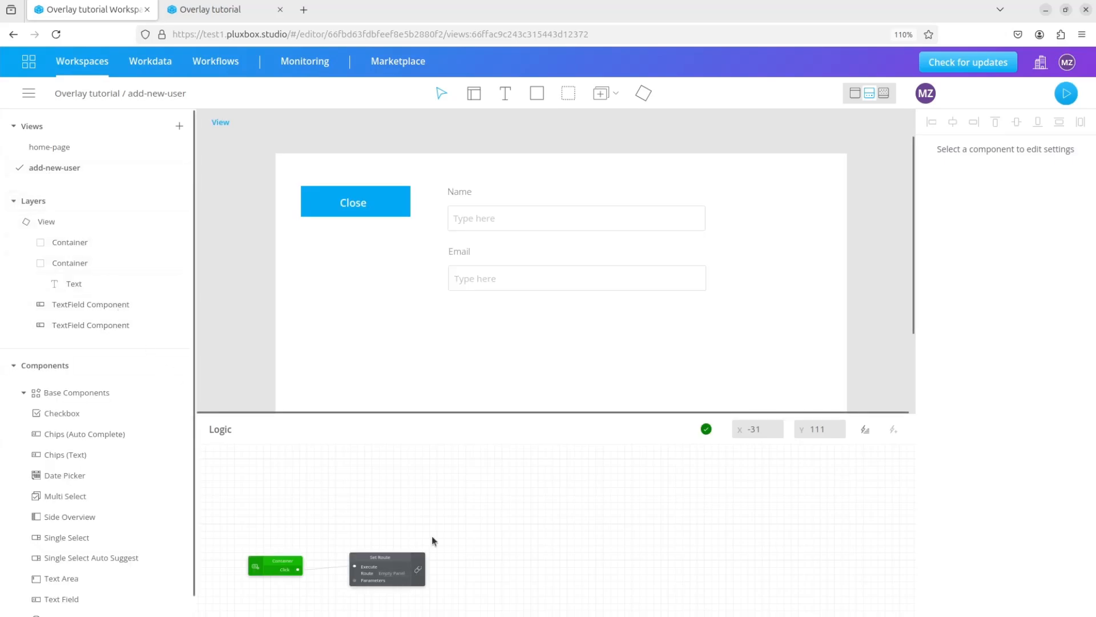
scroll(431, 538, "down", 1)
left_click(181, 222)
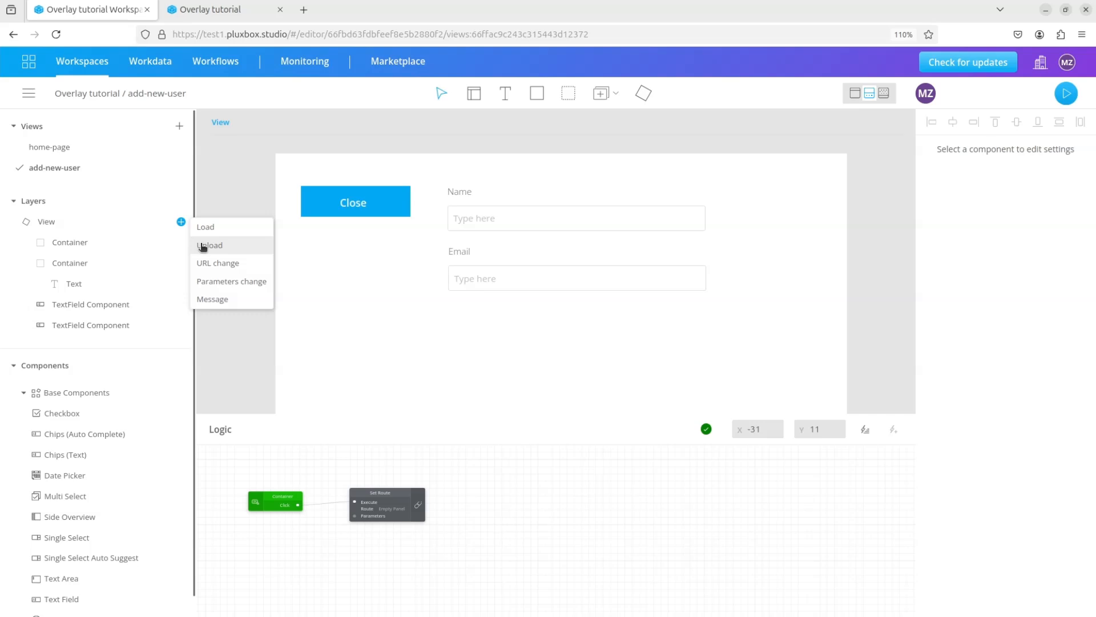
left_click(230, 282)
left_click_drag(246, 465, 277, 540)
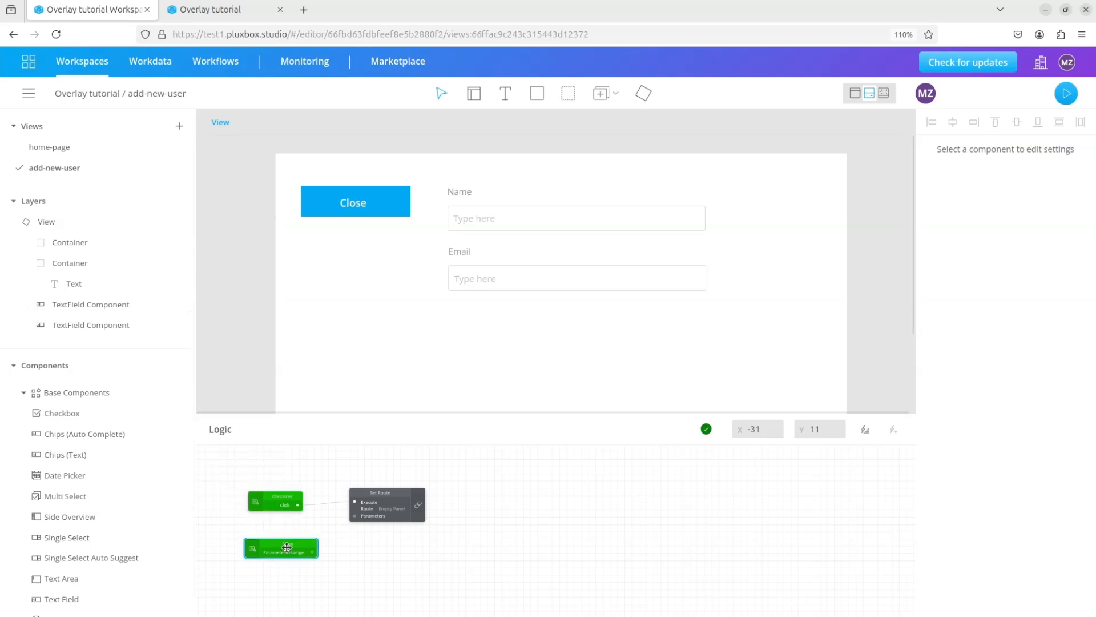
scroll(274, 538, "up", 3)
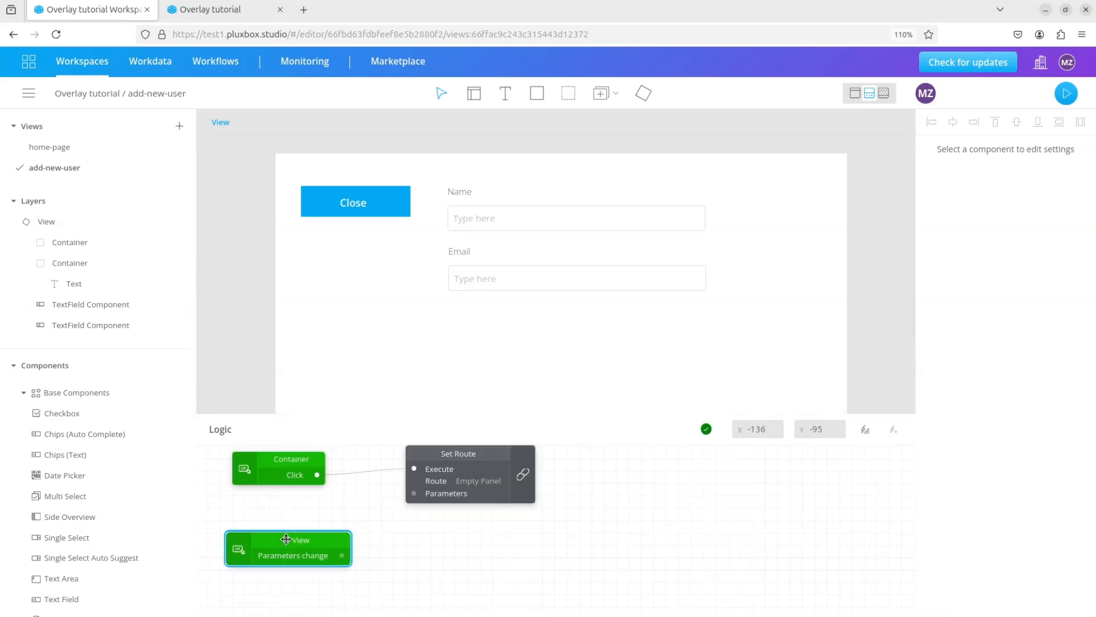
- Insert a Get Route Parameters block beside the View block and connect Parameters change to its Execute input
left_click(865, 429)
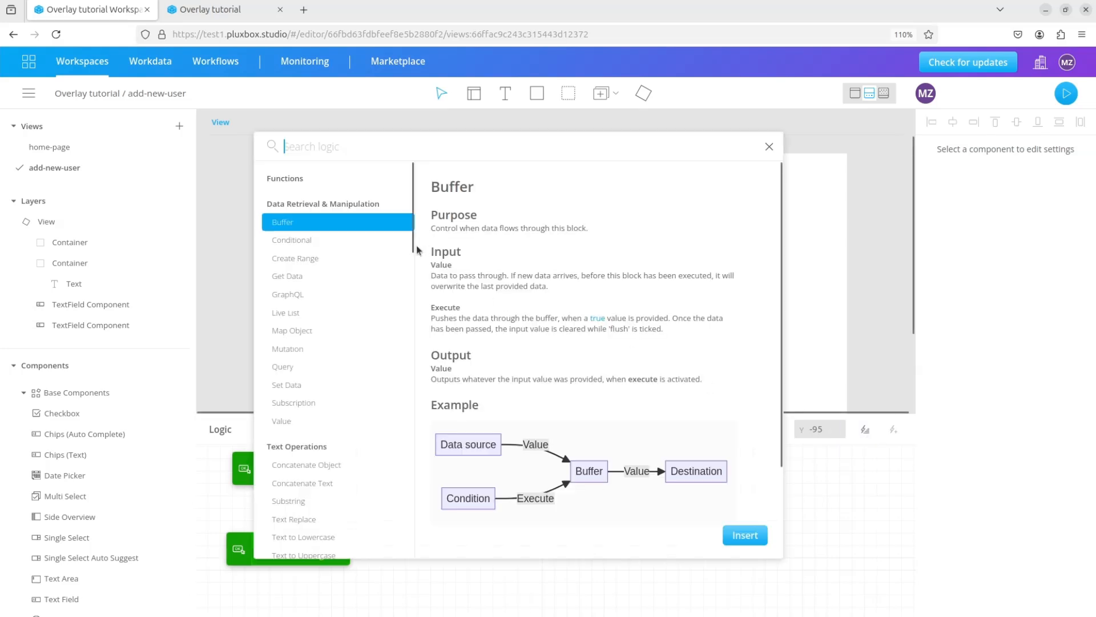
type("get")
left_click(355, 229)
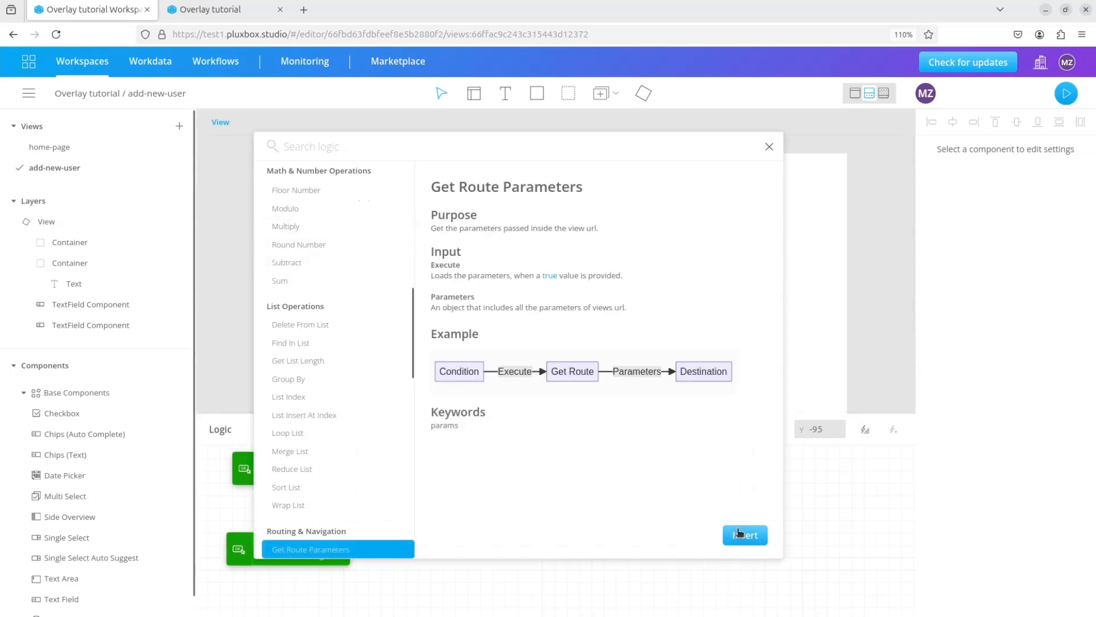
left_click(737, 534)
left_click_drag(491, 540, 484, 540)
left_click_drag(345, 557, 378, 558)
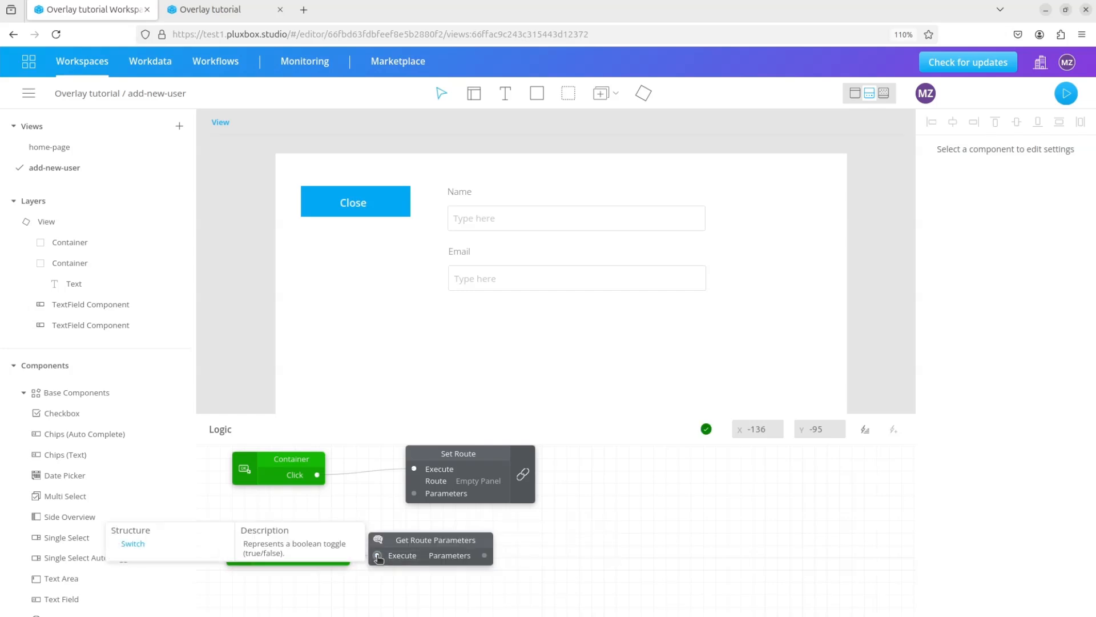
- Insert a Get Data block fed by Get Route Parameters' Parameters output and set its path to id-user
left_click(865, 428)
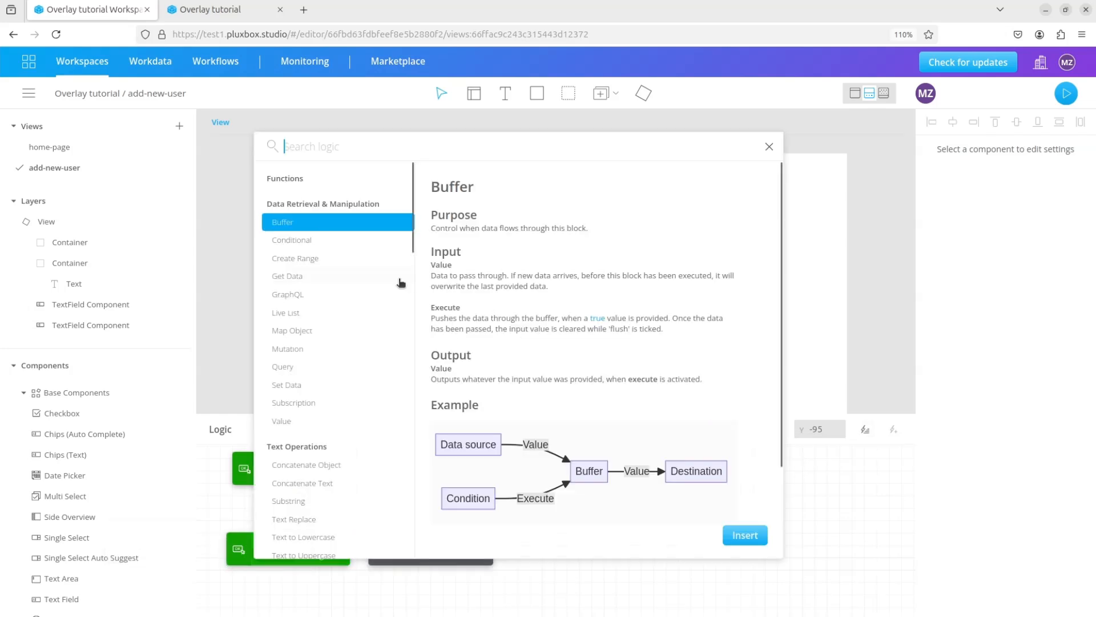
left_click(301, 276)
left_click(740, 535)
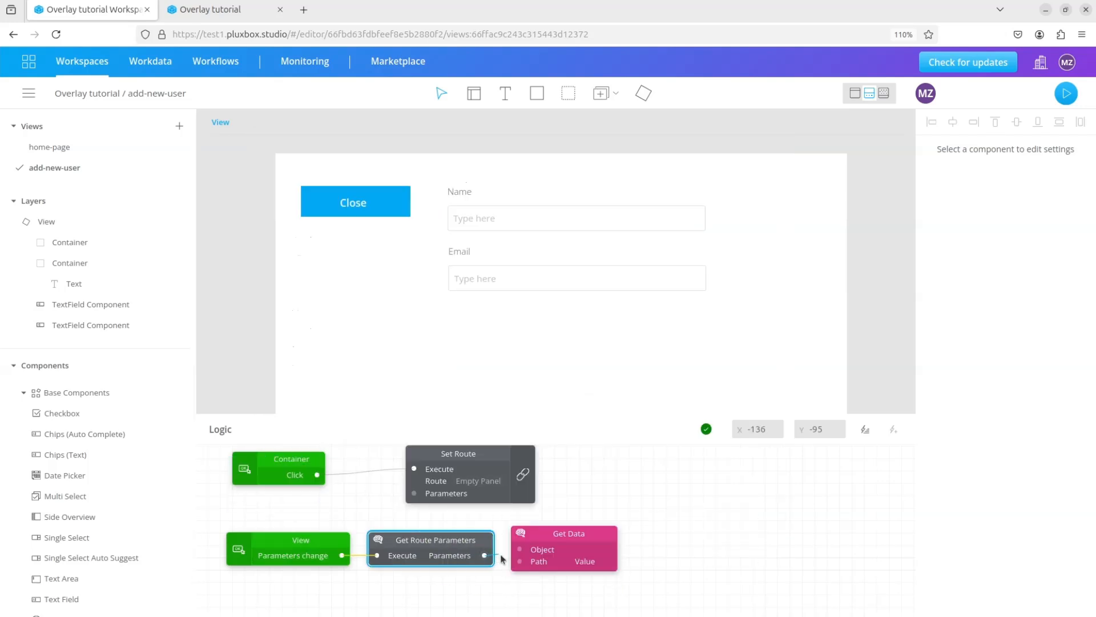
left_click(562, 561)
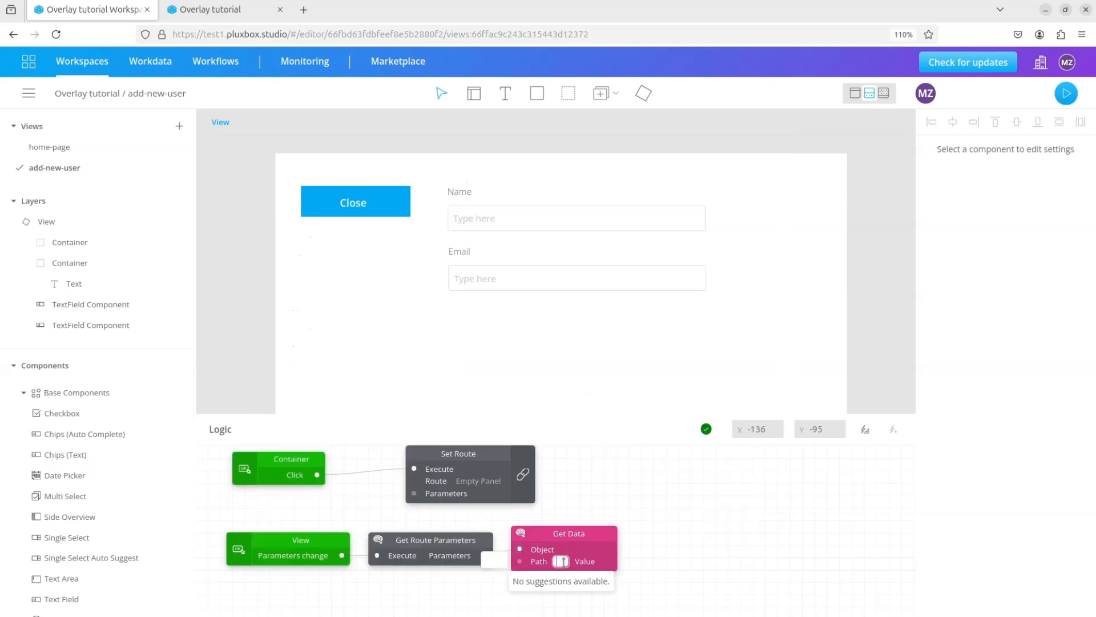
type("id-user")
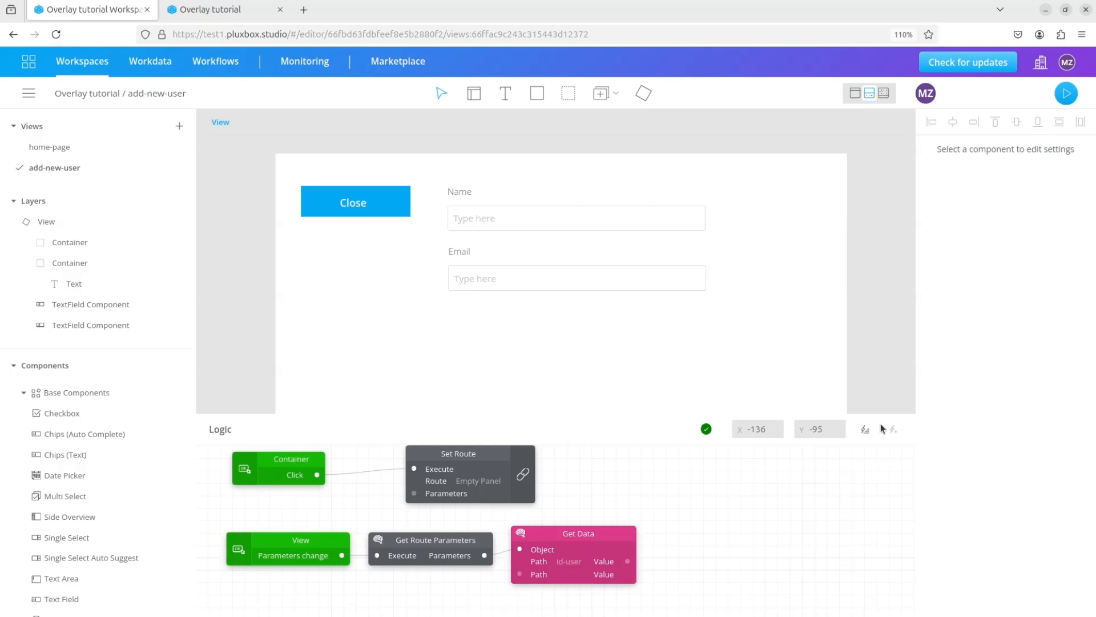
- Insert a find query on the Users collection beside Get Data and connect the id-user value to its Execute and Id inputs
left_click(894, 429)
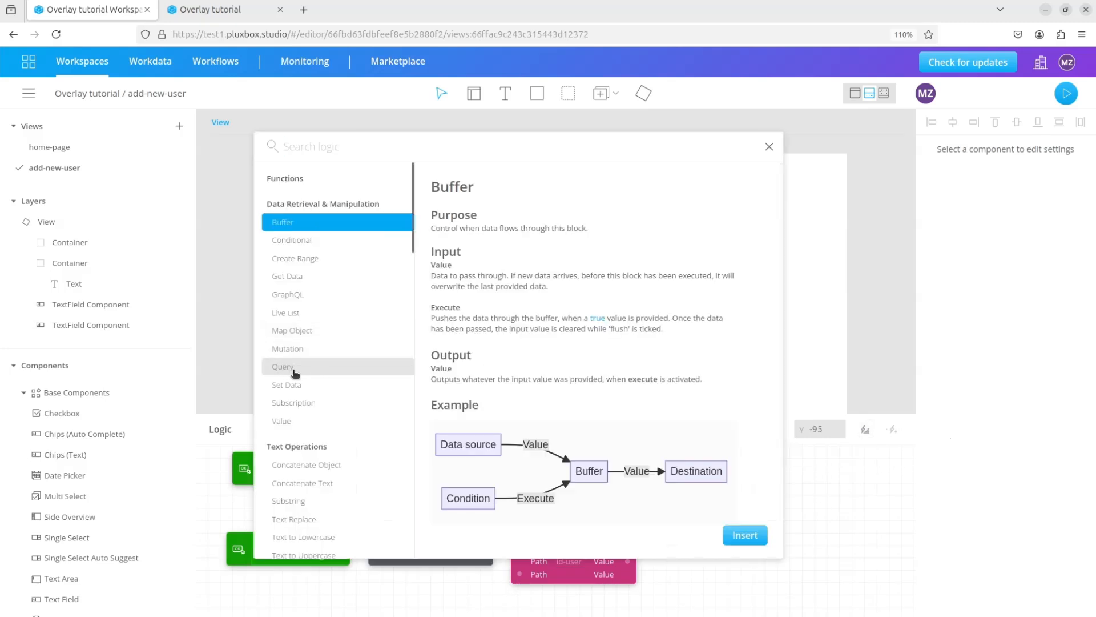
left_click(286, 368)
left_click(293, 201)
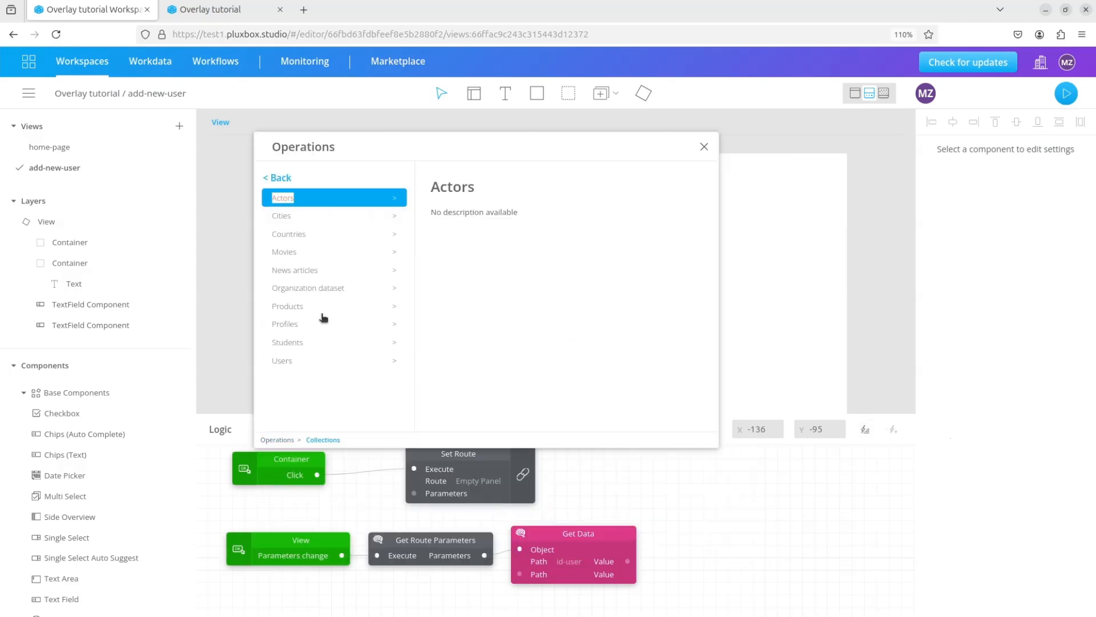
left_click(303, 370)
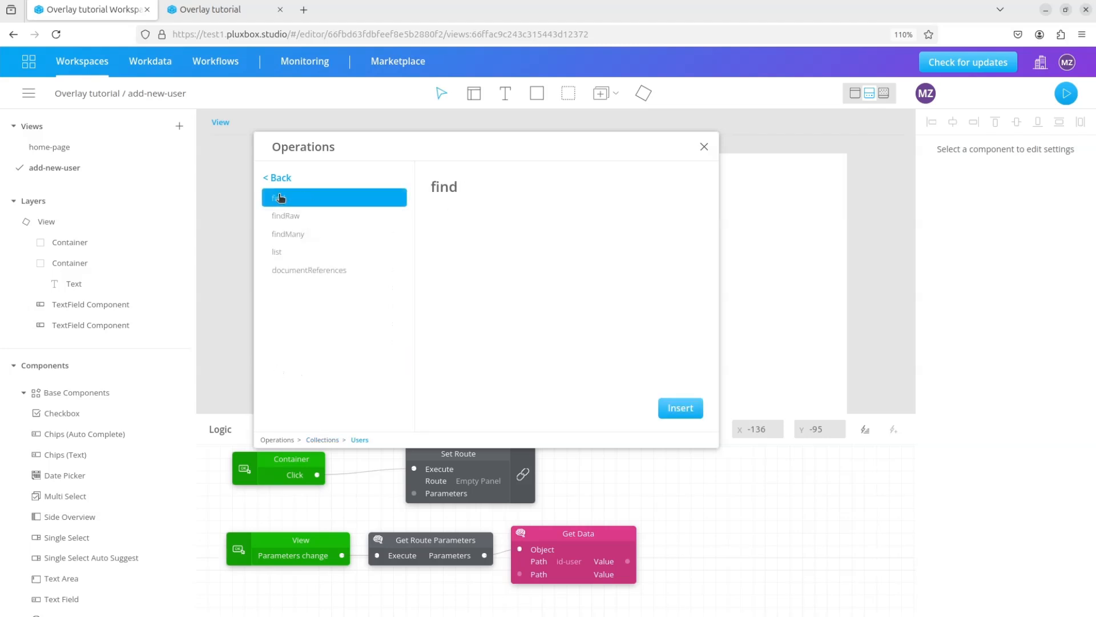
left_click(681, 407)
left_click_drag(331, 466, 773, 535)
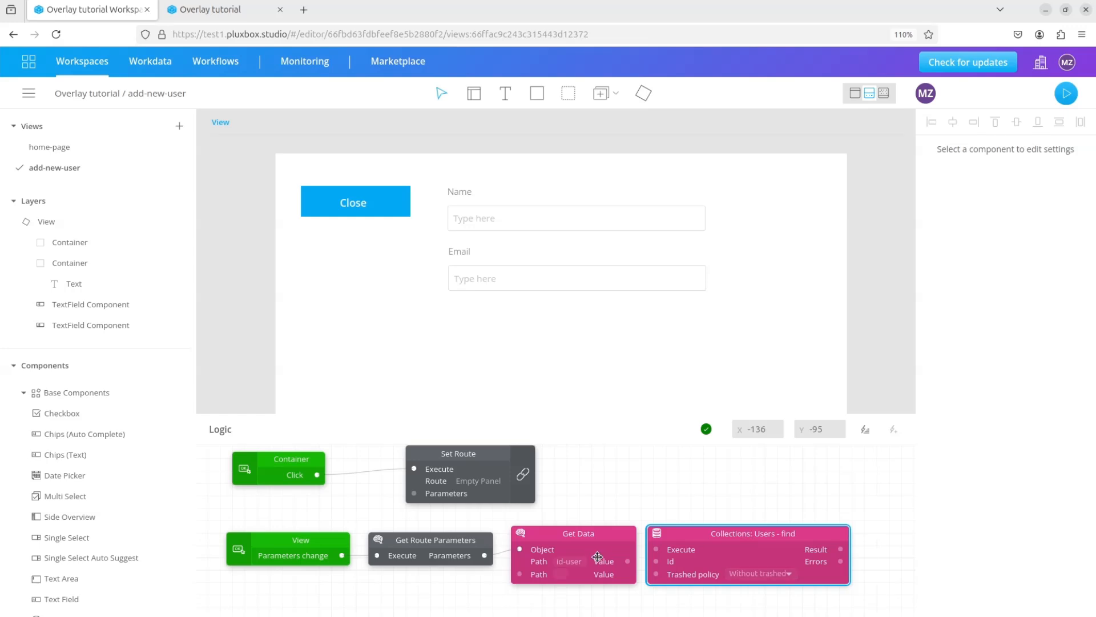
left_click_drag(627, 561, 661, 562)
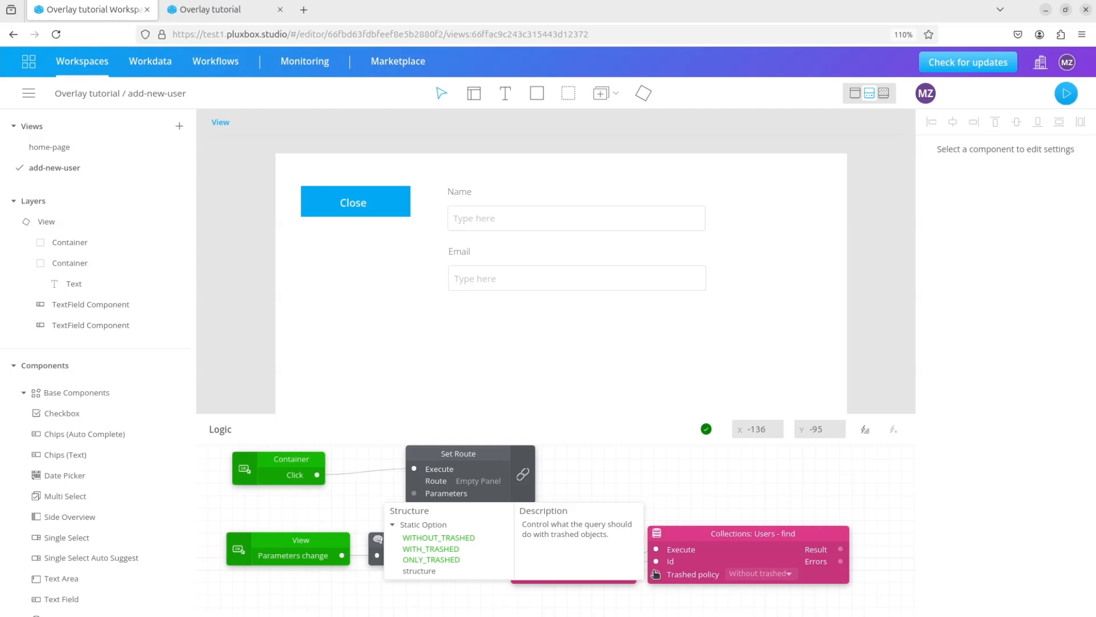
- Insert a second Get Data block beside the Users find block and connect the query's Result to its Object input
key("ctrl+minus")
key("ctrl+minus")
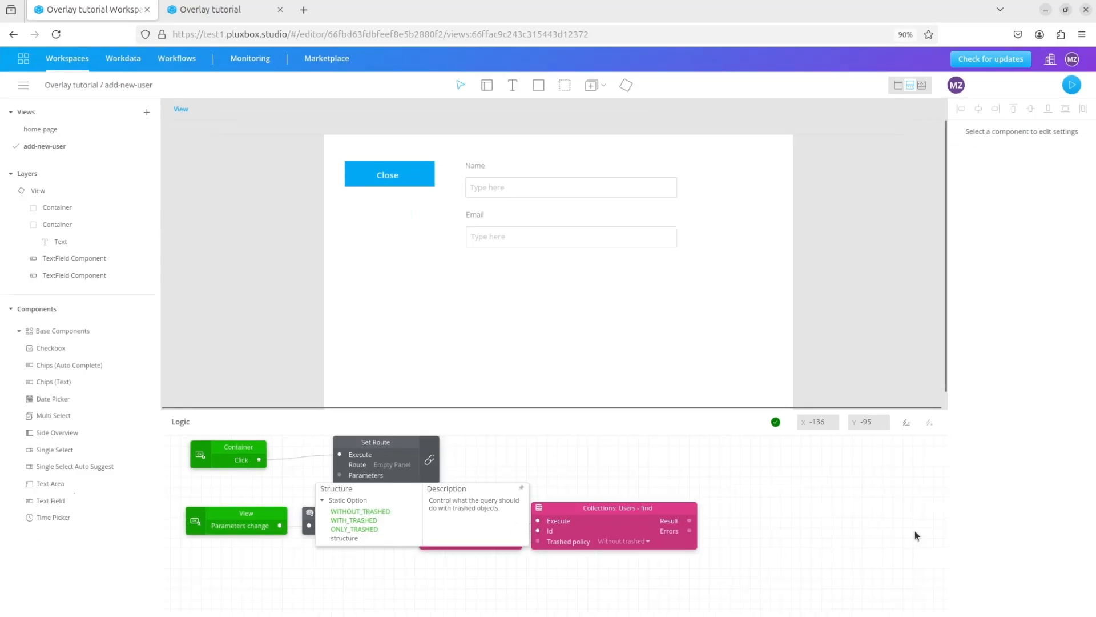
scroll(871, 527, "down", 1)
scroll(923, 516, "up", 2)
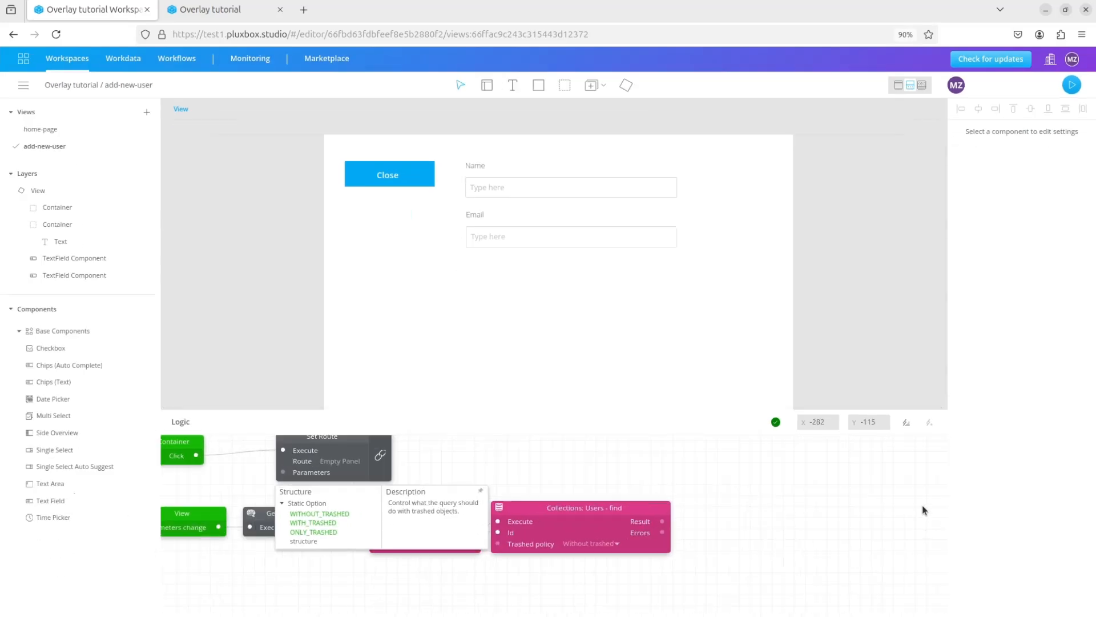
left_click(907, 423)
left_click(350, 287)
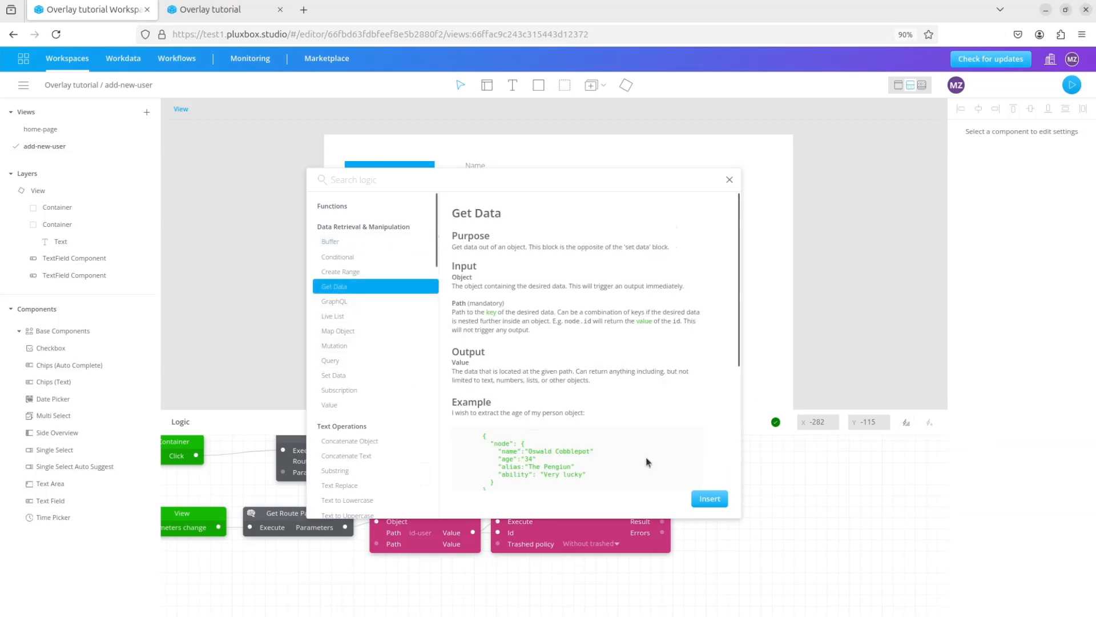
left_click(709, 499)
left_click(774, 524)
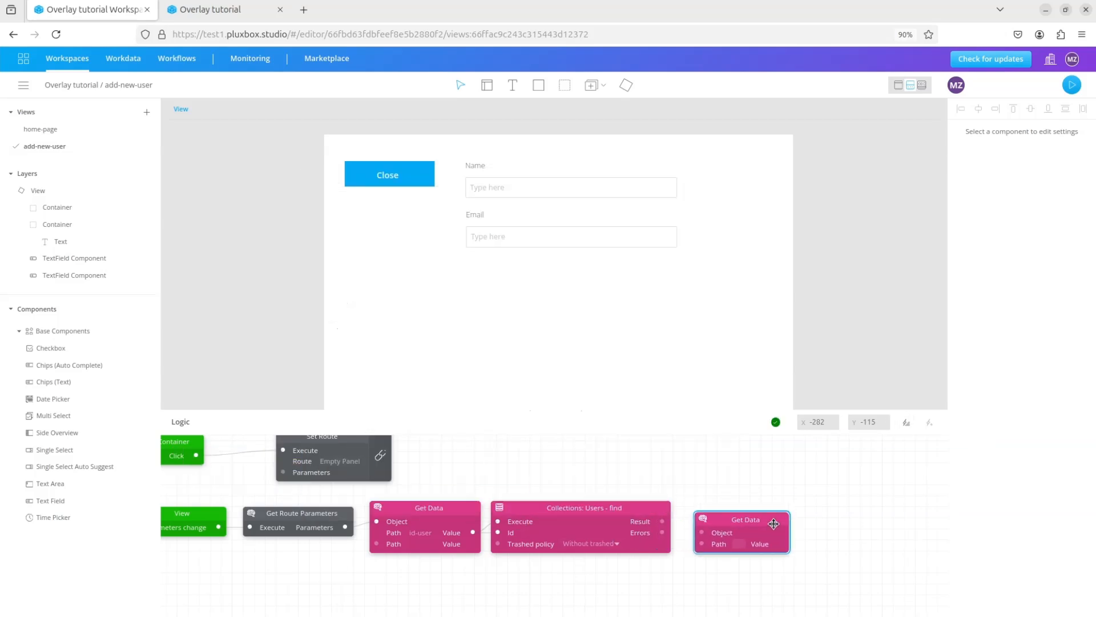
left_click_drag(663, 522, 736, 518)
- Set the new Get Data block's path to name and connect that value to the Name text field's Value
left_click(739, 538)
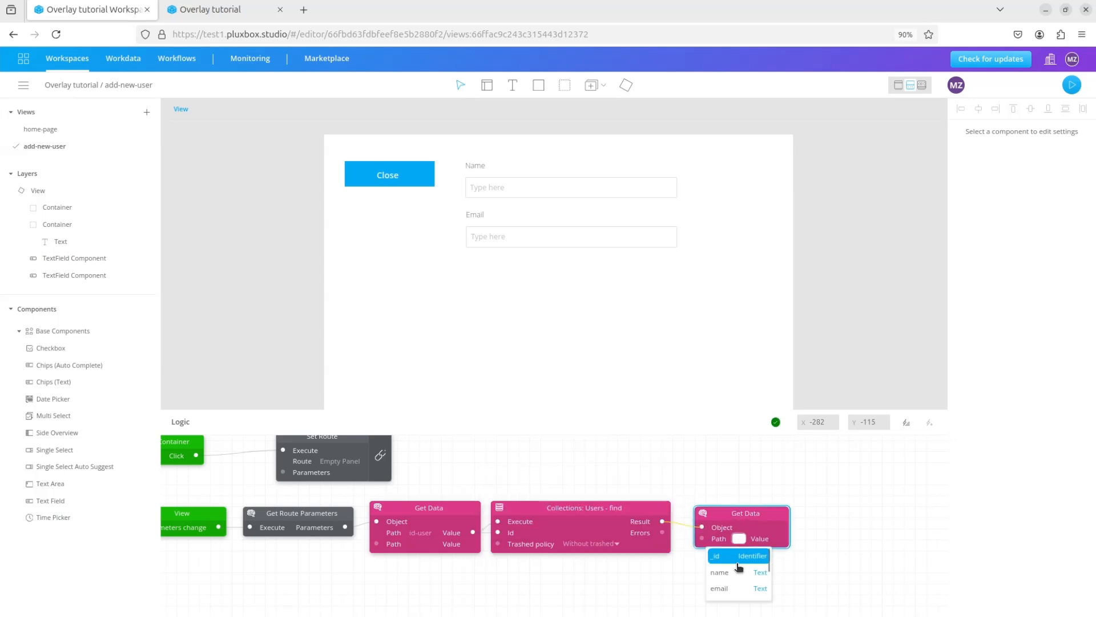
left_click(719, 572)
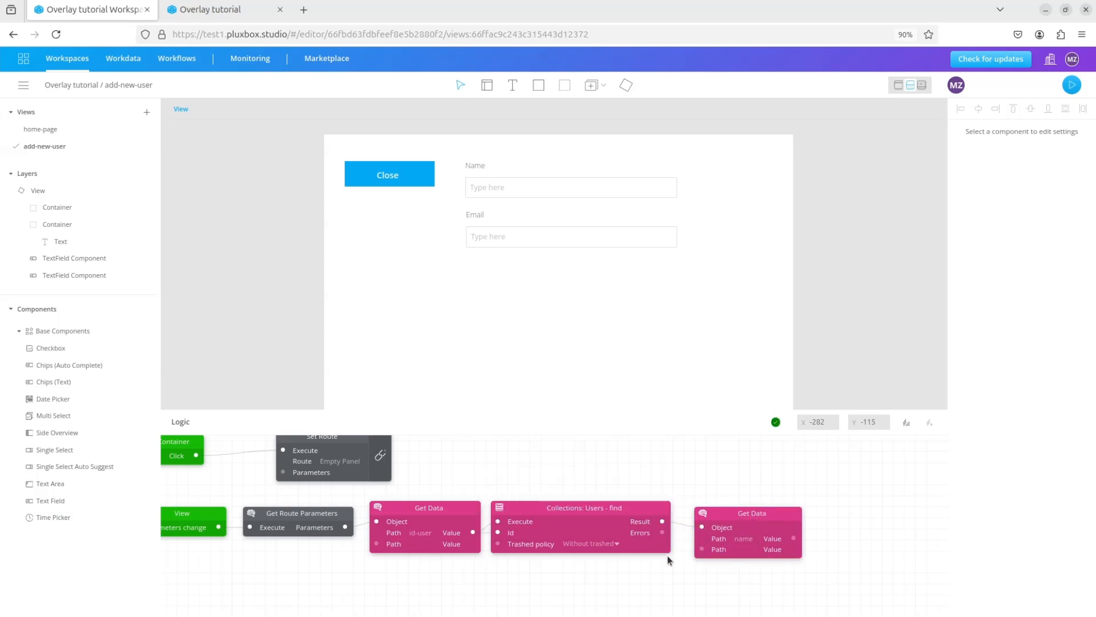
left_click(91, 258)
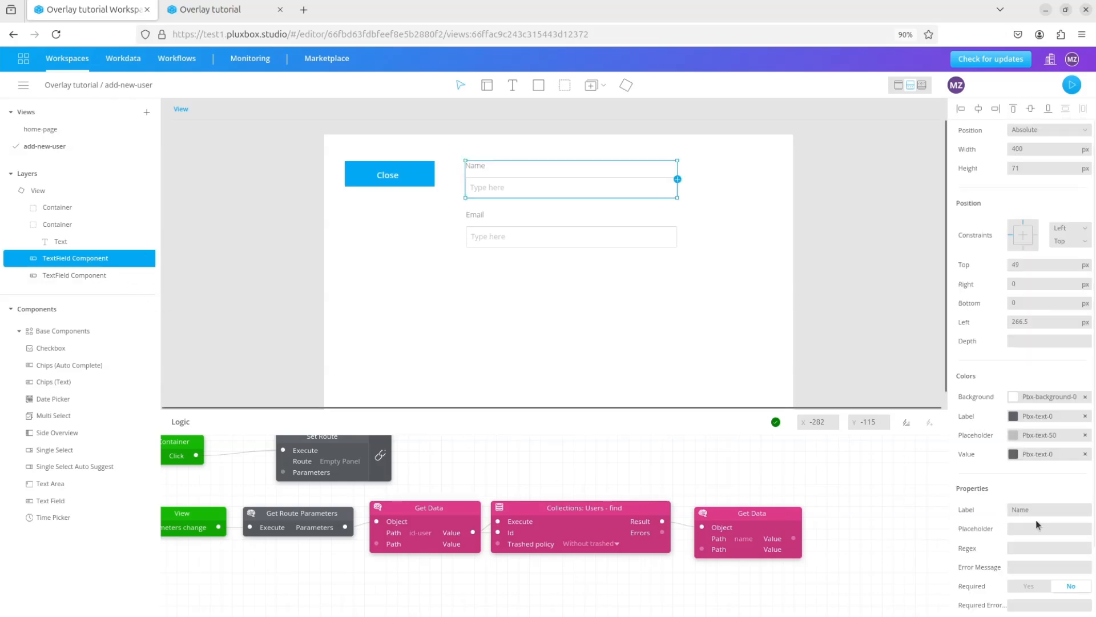
scroll(1000, 543, "down", 2)
left_click_drag(794, 539, 954, 606)
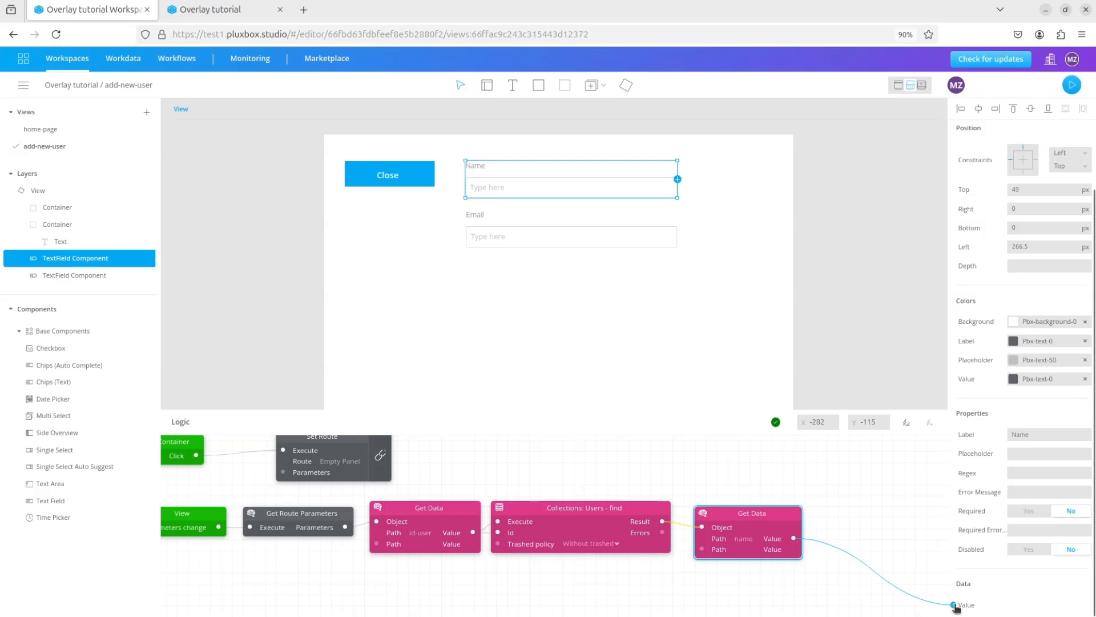
- Add an email path to the same Get Data block, connect it to the Email text field's Value, and place that block beneath the Name one
left_click(740, 549)
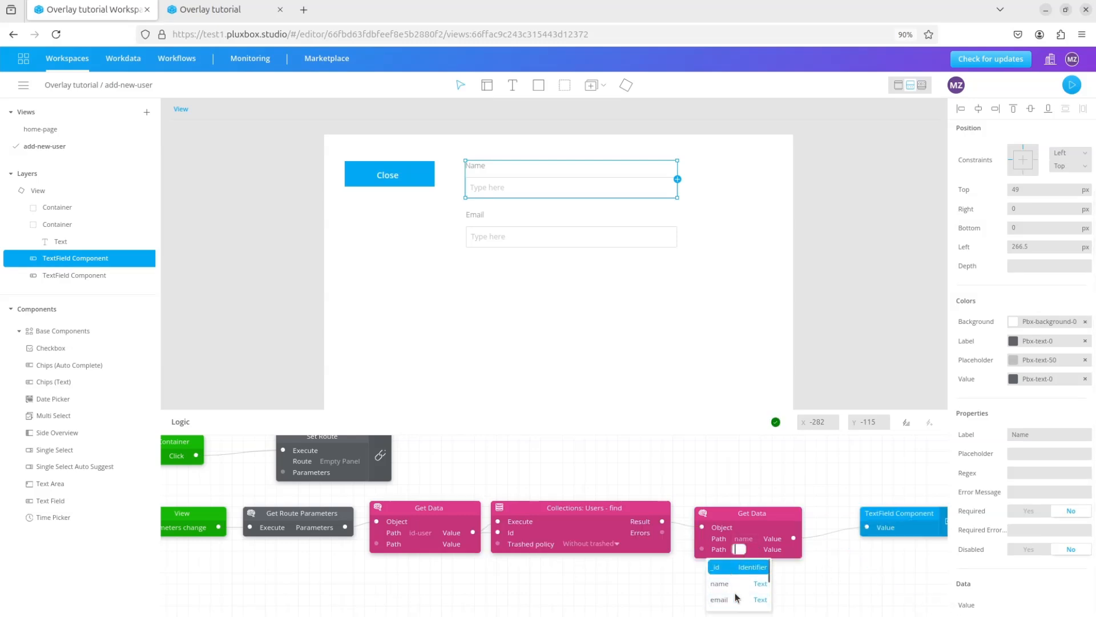
left_click(722, 603)
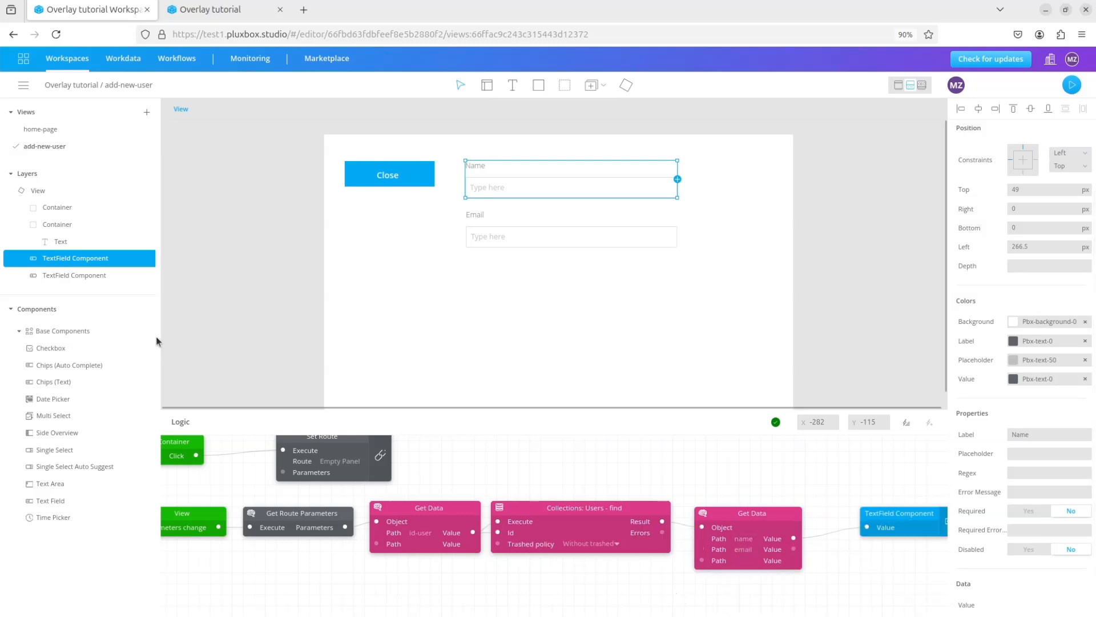
left_click(152, 275)
left_click_drag(797, 547, 953, 607)
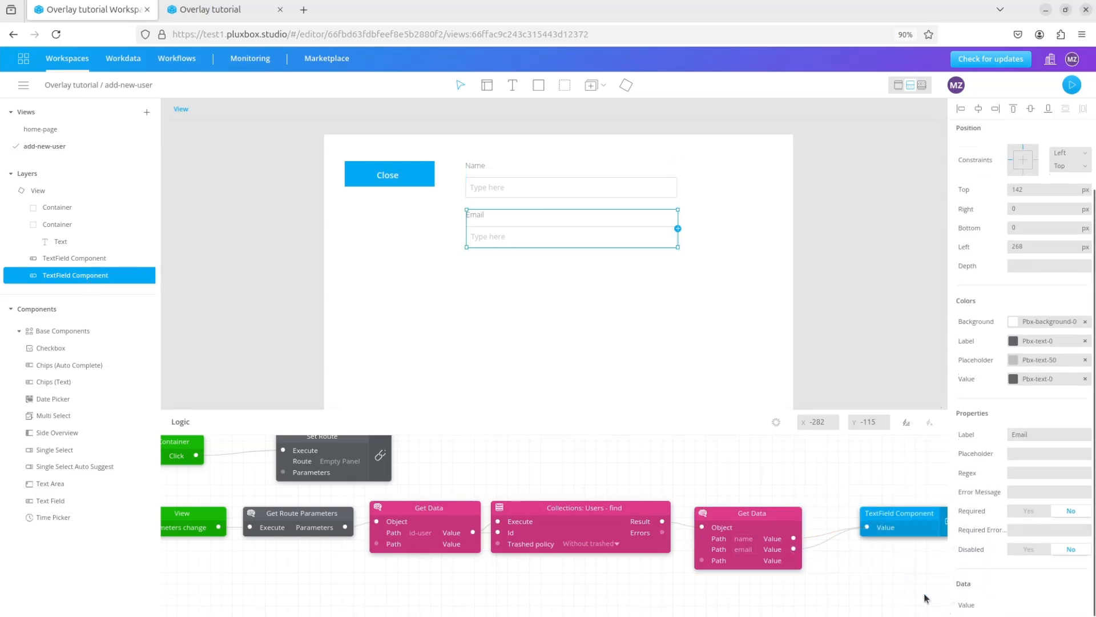
left_click_drag(891, 536, 896, 577)
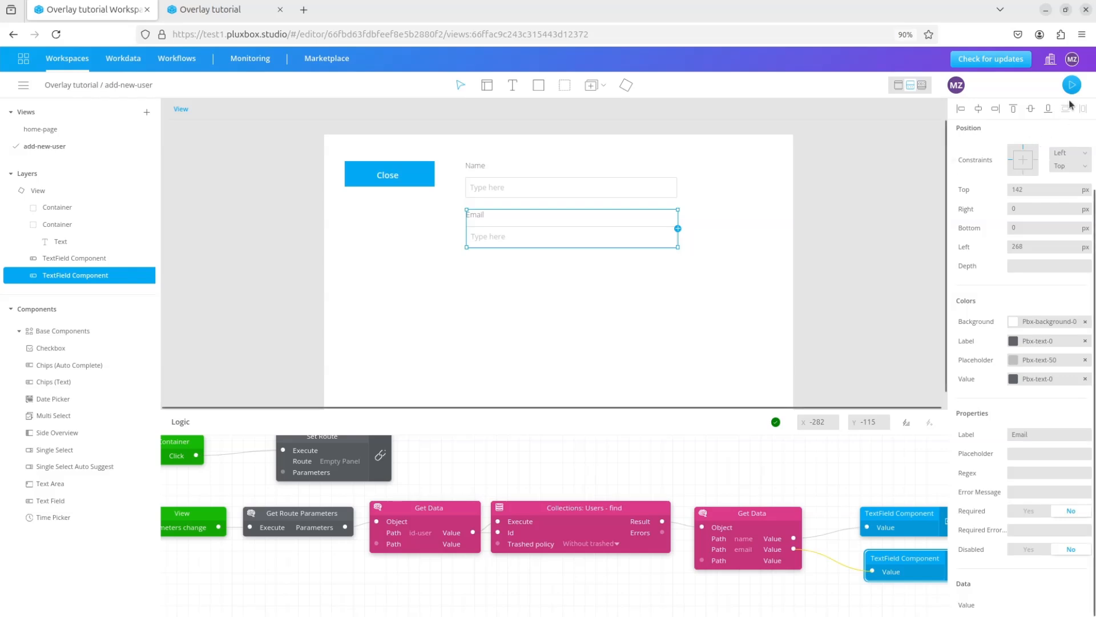
- Preview the app and open and close the overlay for each listed user to check the loaded name and email
left_click(1072, 85)
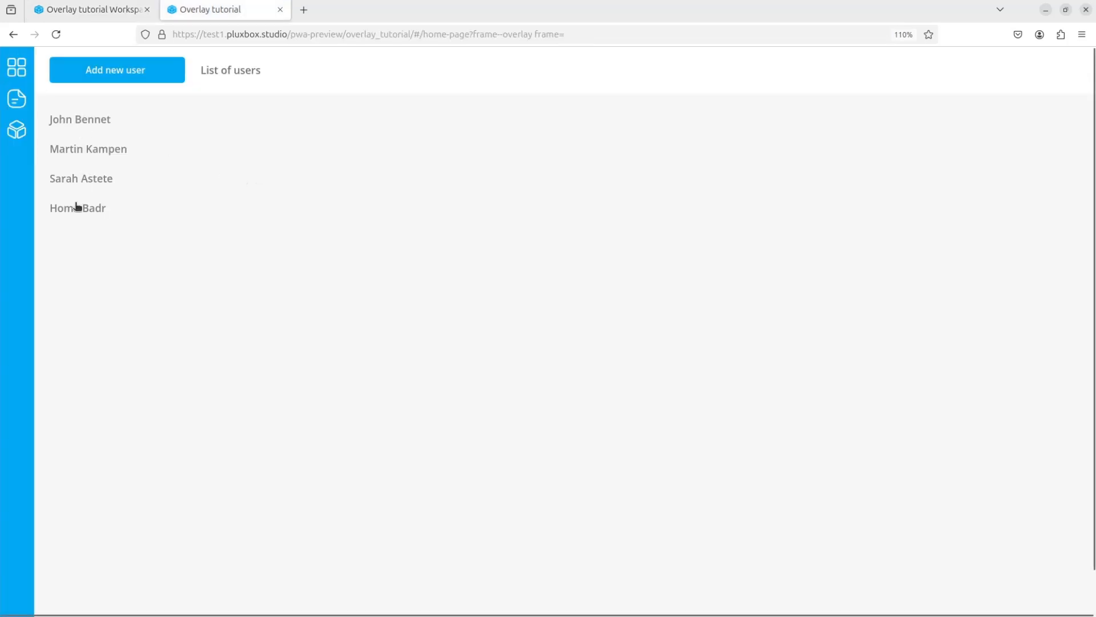
left_click(85, 129)
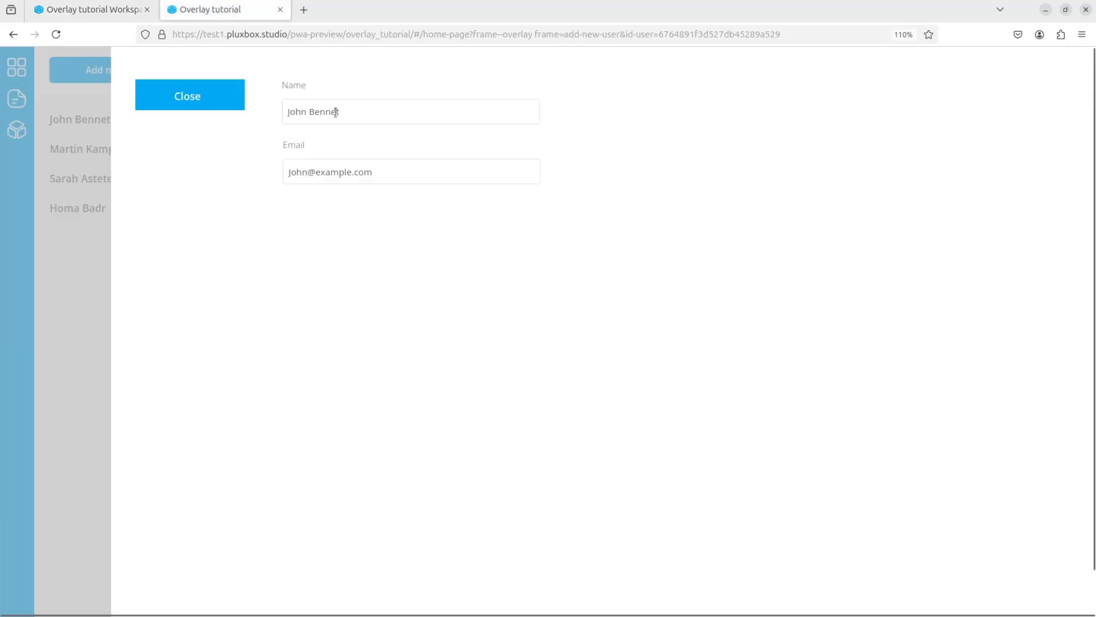
left_click(183, 96)
left_click(91, 148)
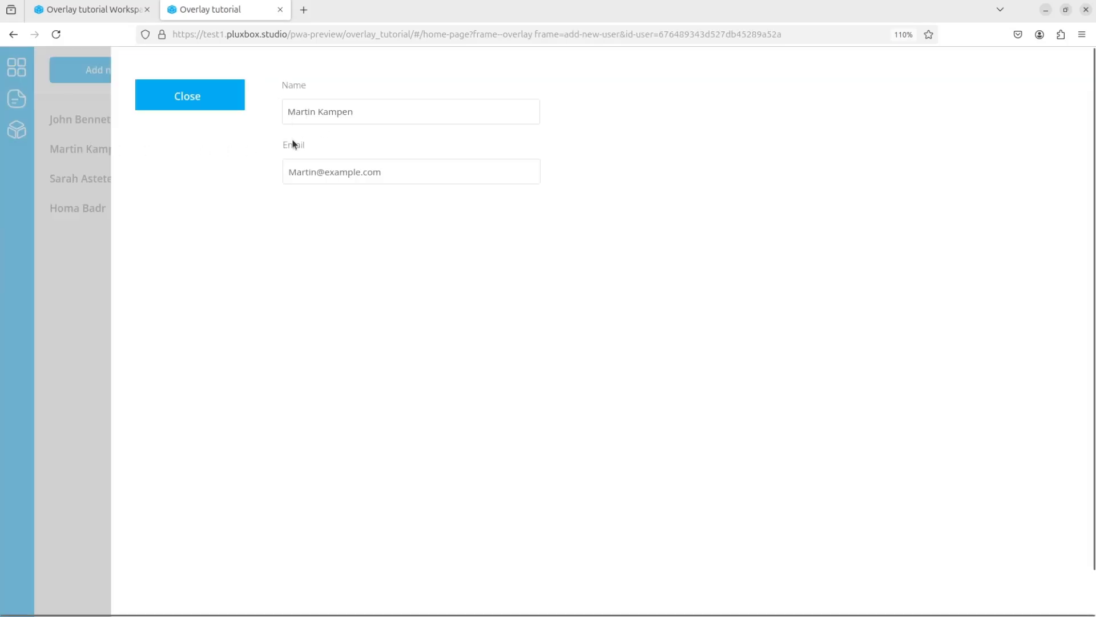
left_click(213, 105)
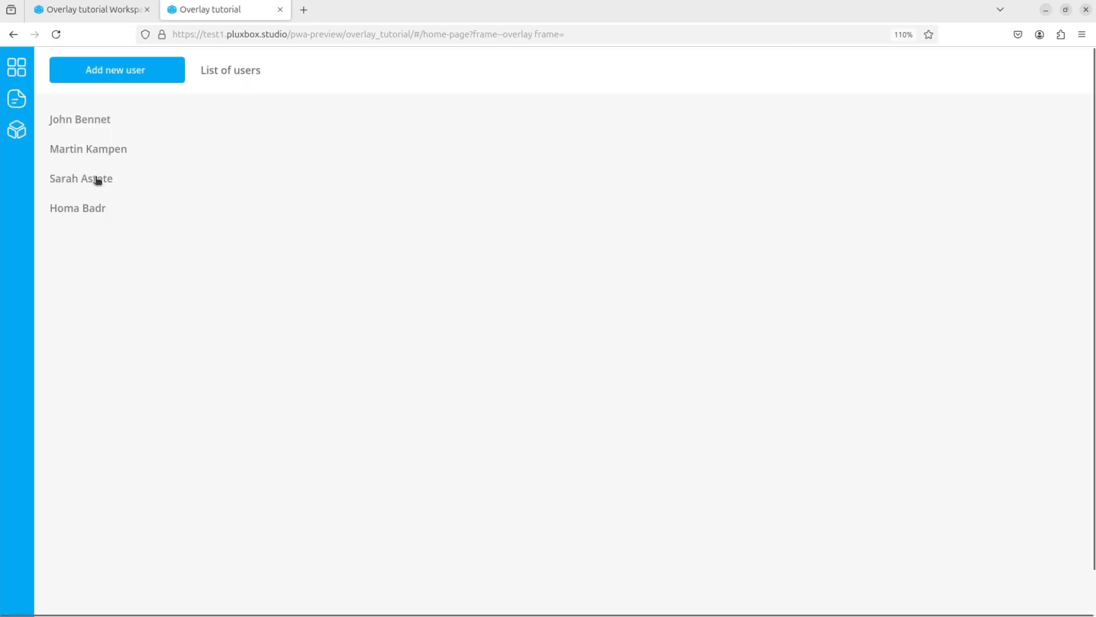
left_click(99, 178)
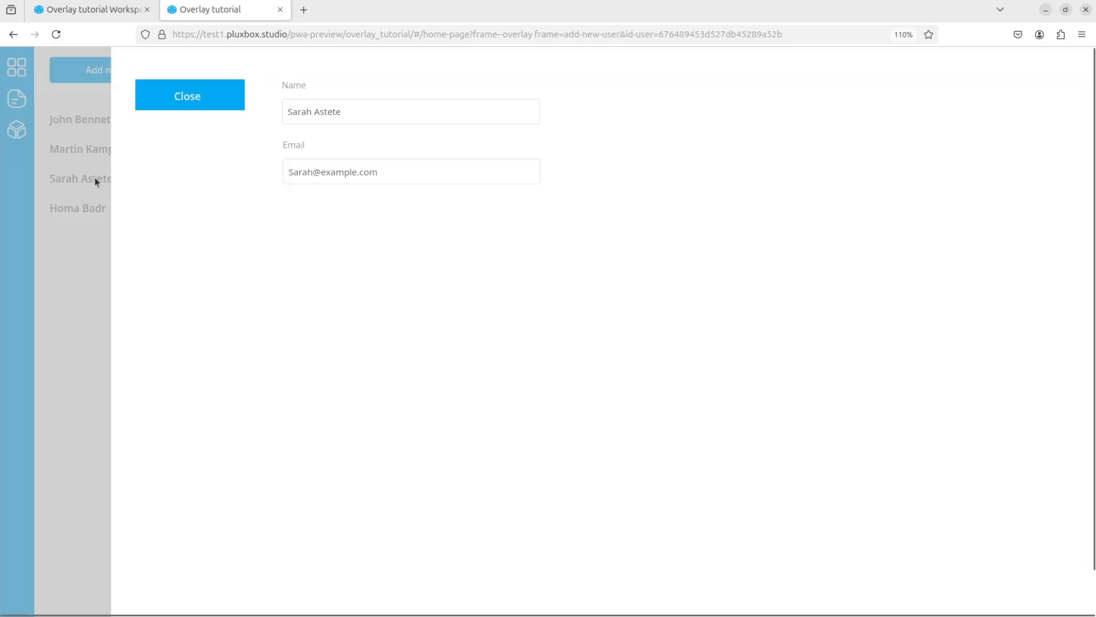
left_click(178, 106)
left_click(86, 208)
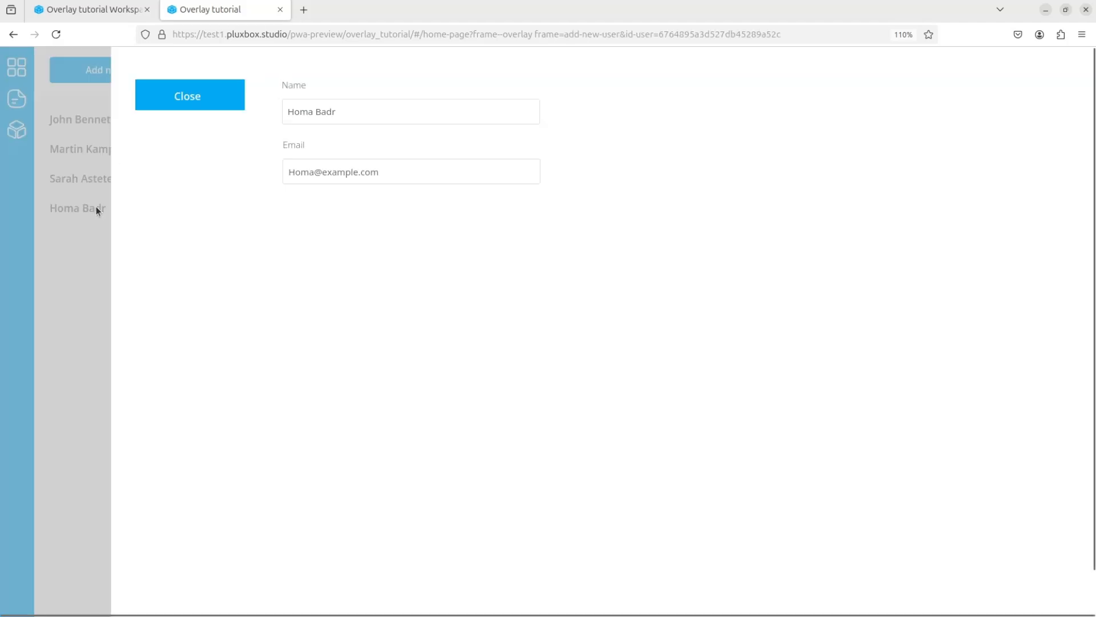
left_click(193, 105)
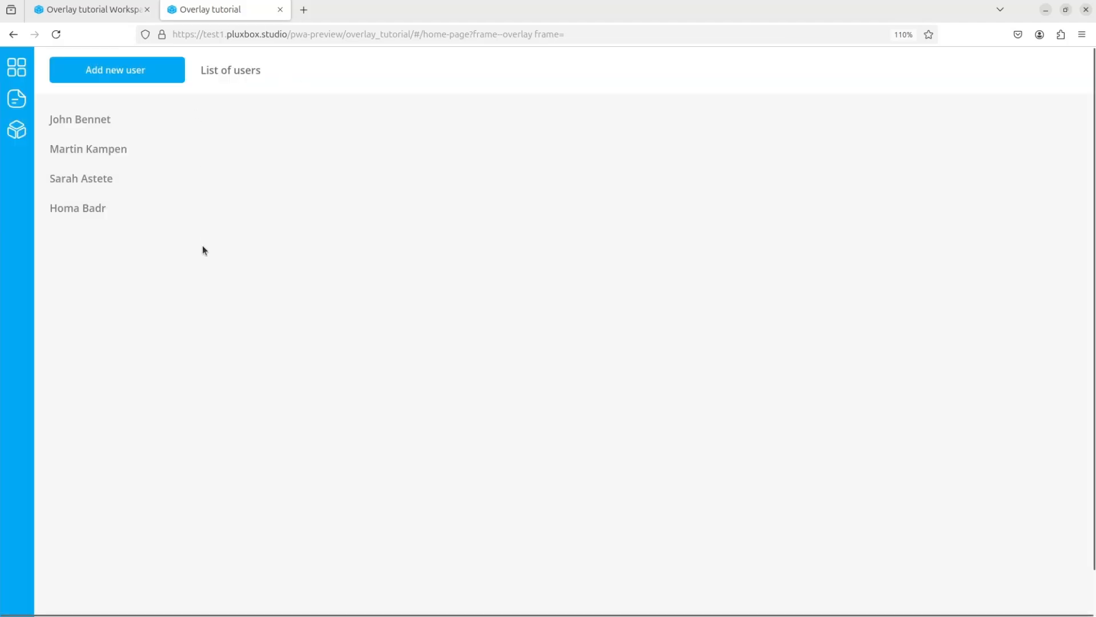